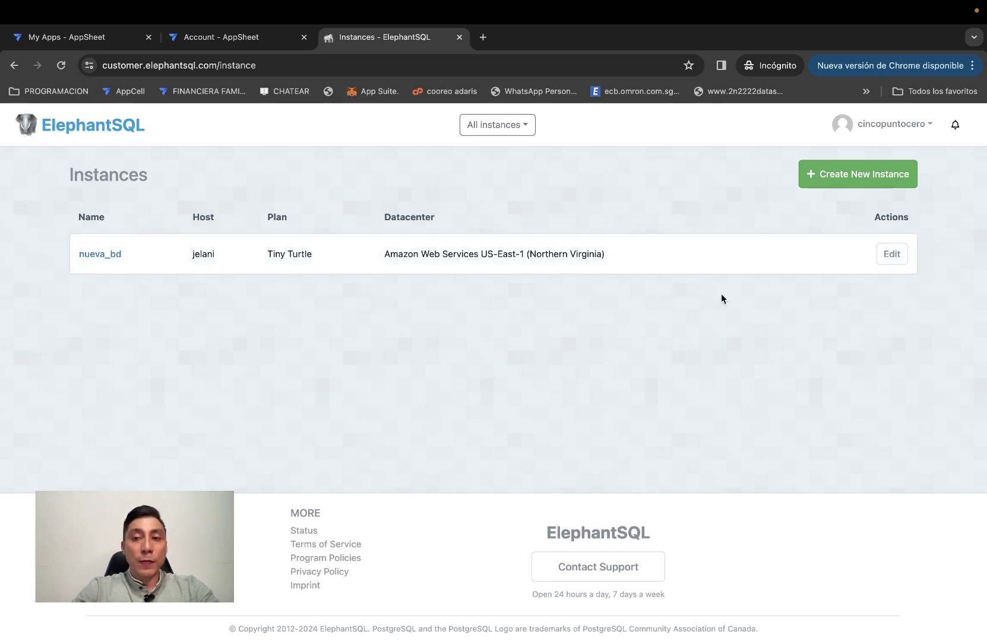
Start a new ElephantSQL instance named bd_podtgres_video.
click(856, 175)
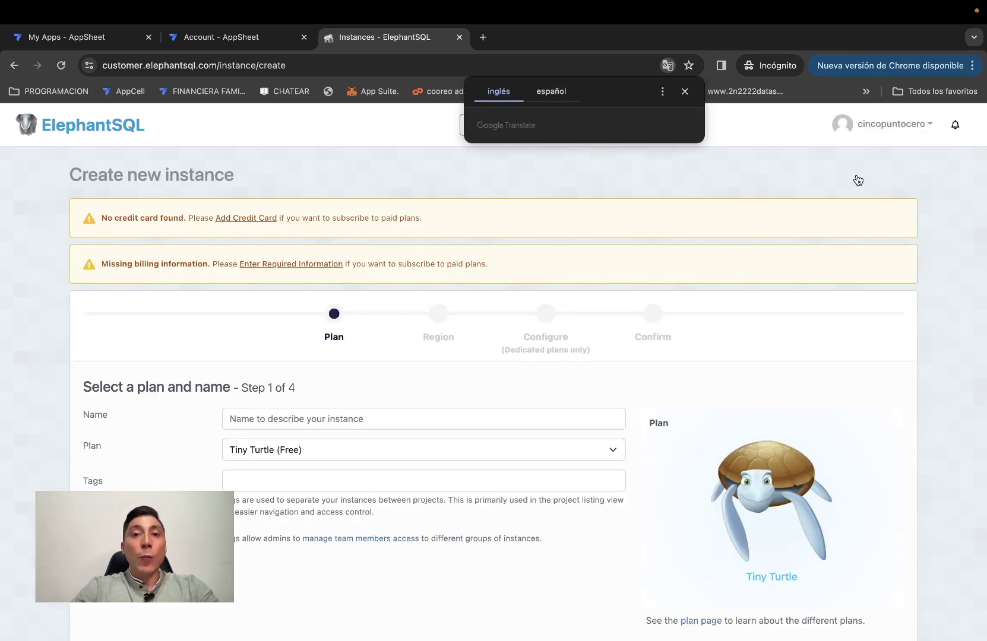
click(684, 93)
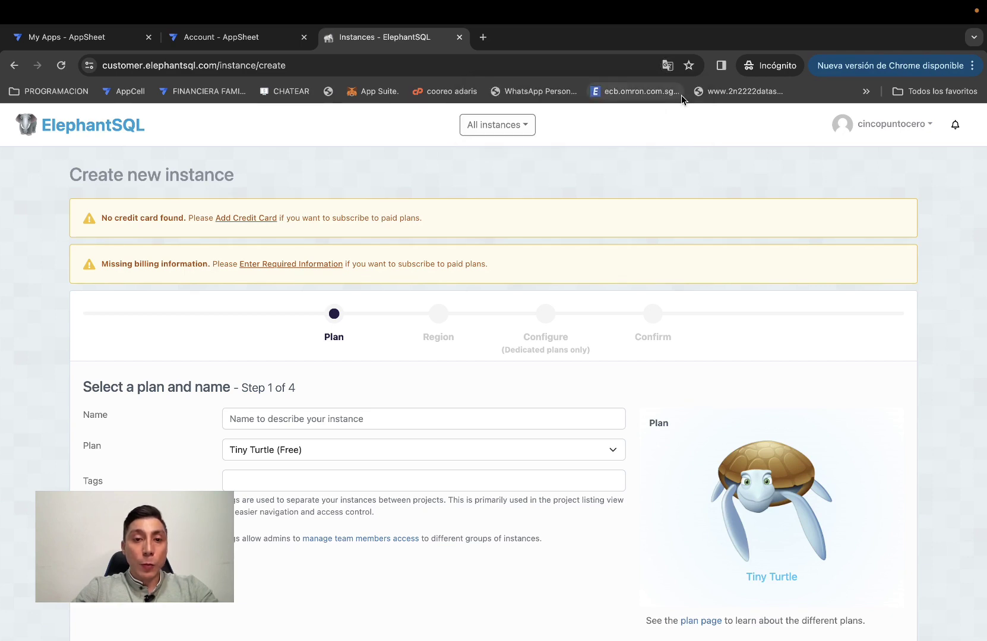
scroll(485, 286, down, 2)
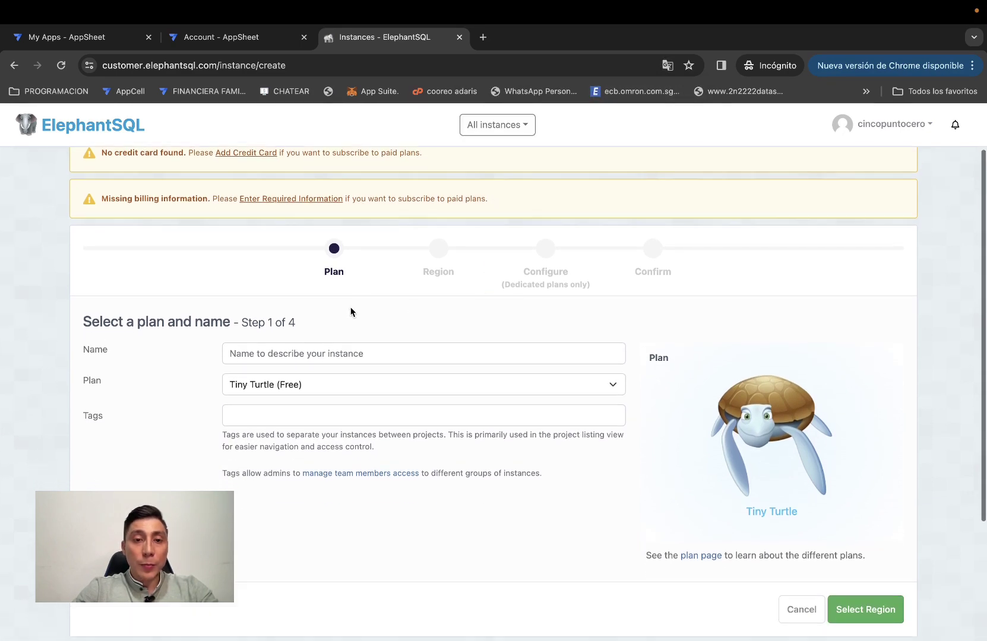
scroll(420, 390, down, 1)
click(303, 321)
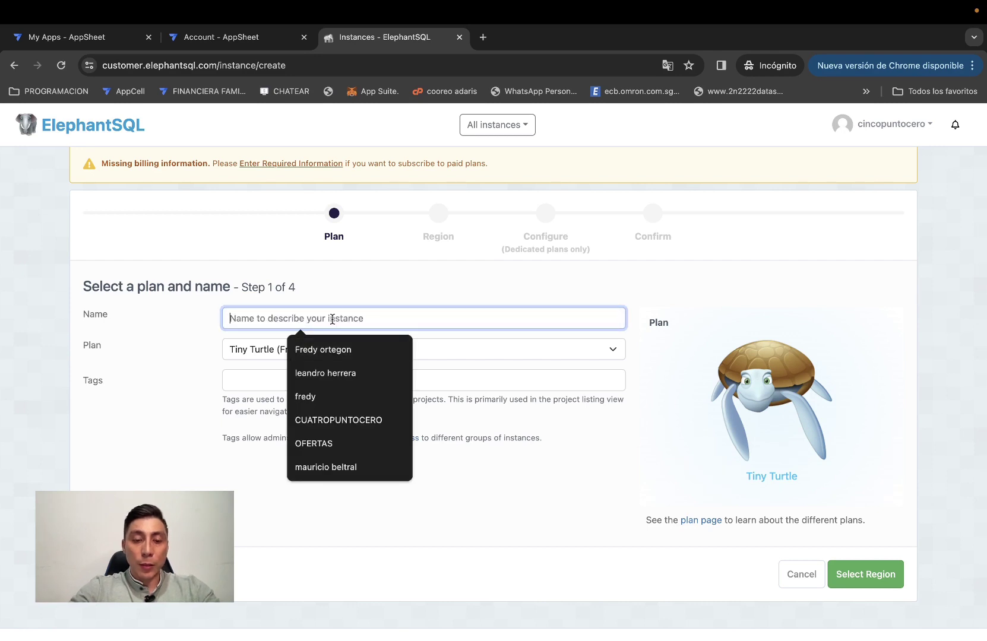
text(bd_podtgres_video)
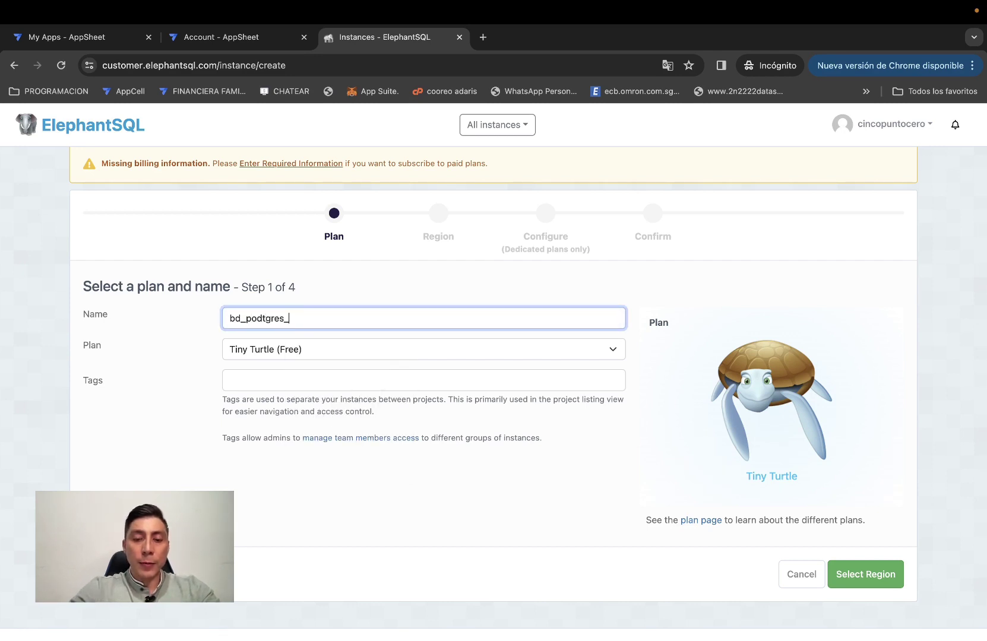
click(250, 386)
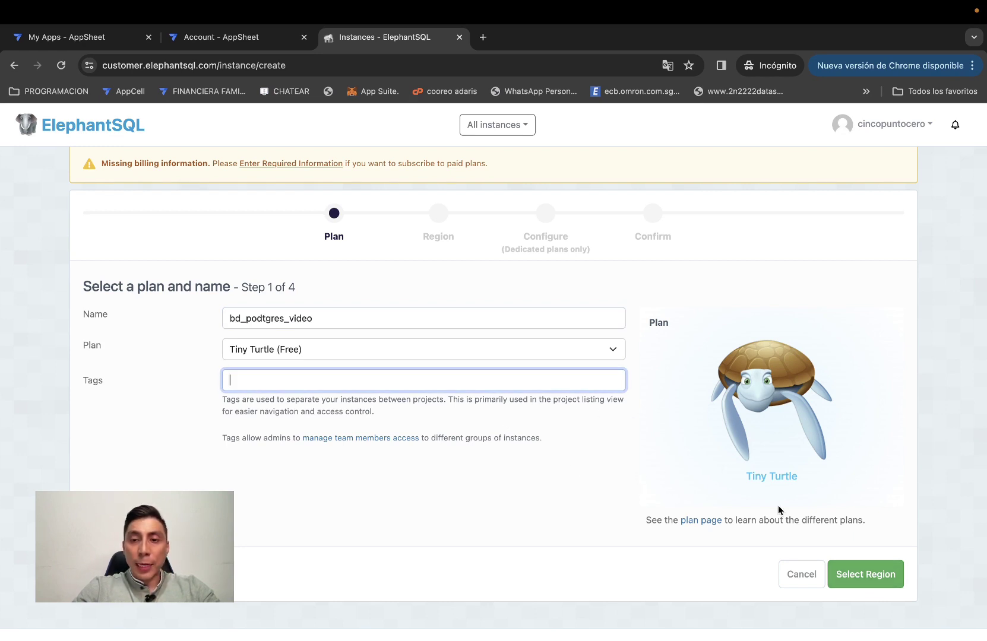
Keep region AWS US-East-1 (Northern Virginia), review, and create the Tiny Turtle instance.
click(854, 577)
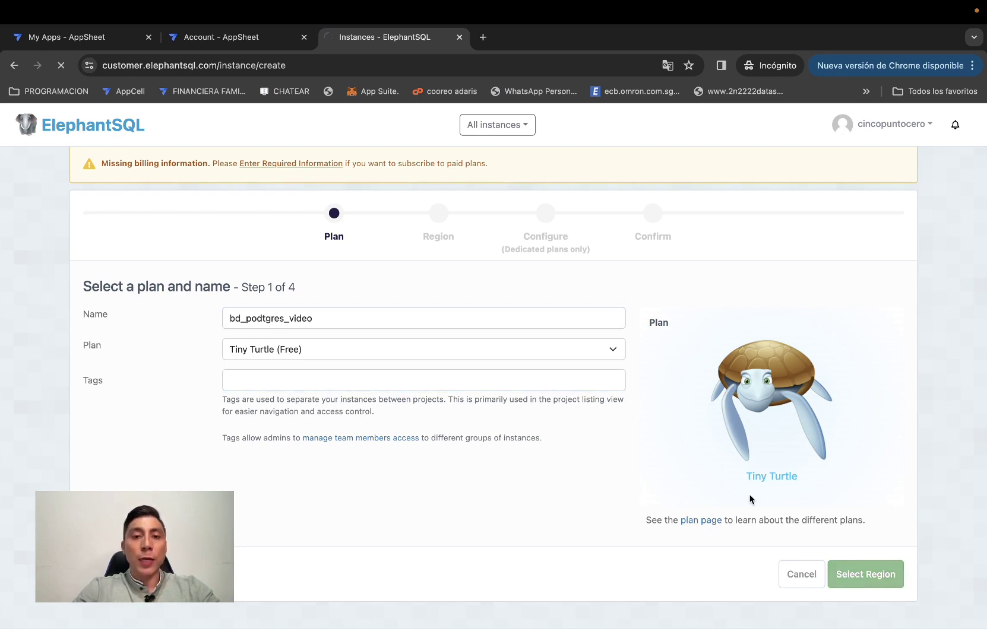
click(611, 418)
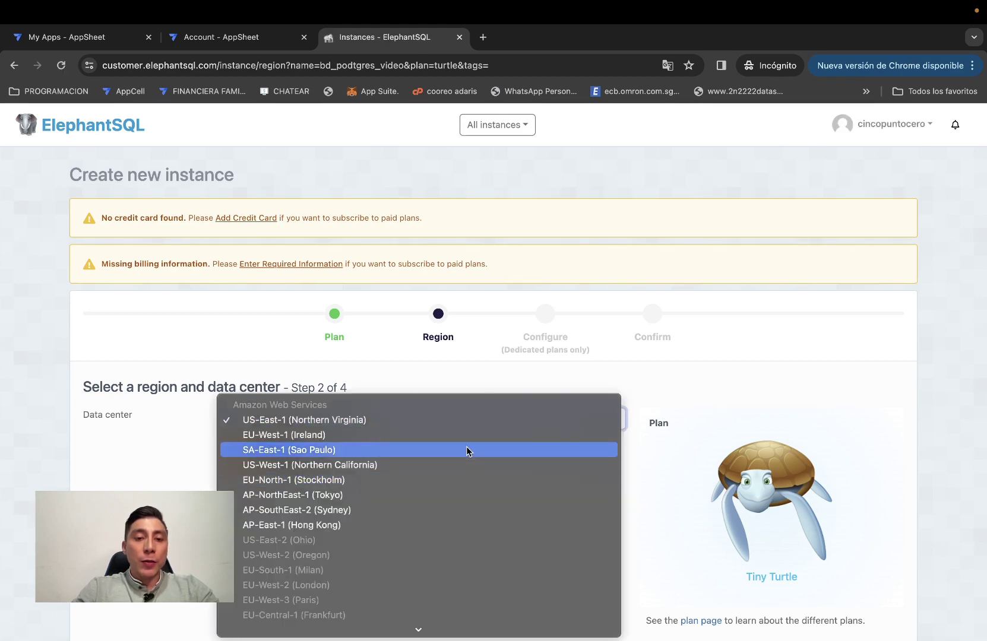
scroll(467, 446, down, 3)
click(436, 304)
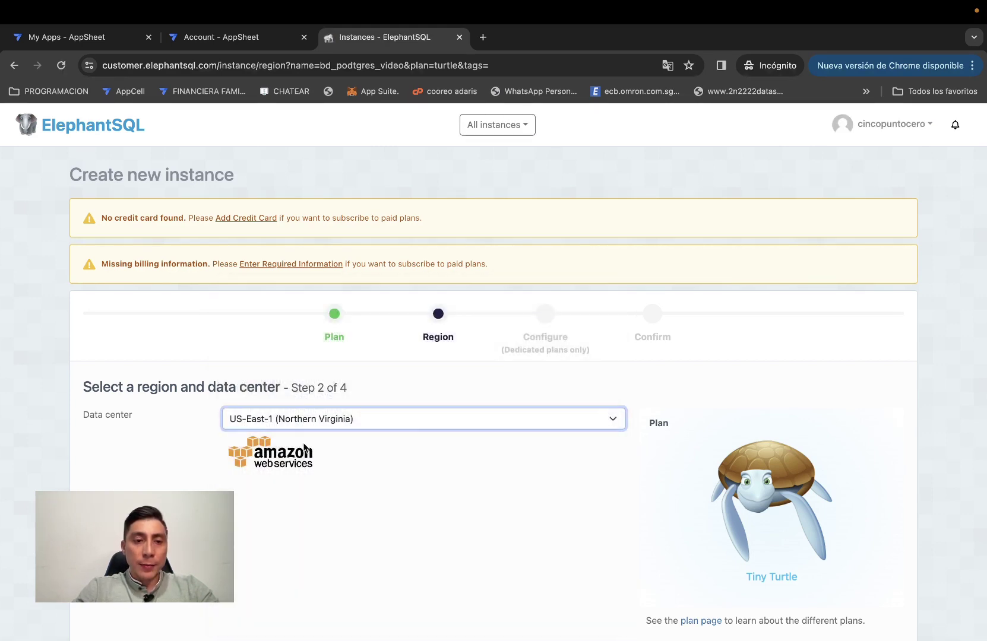
scroll(692, 447, down, 5)
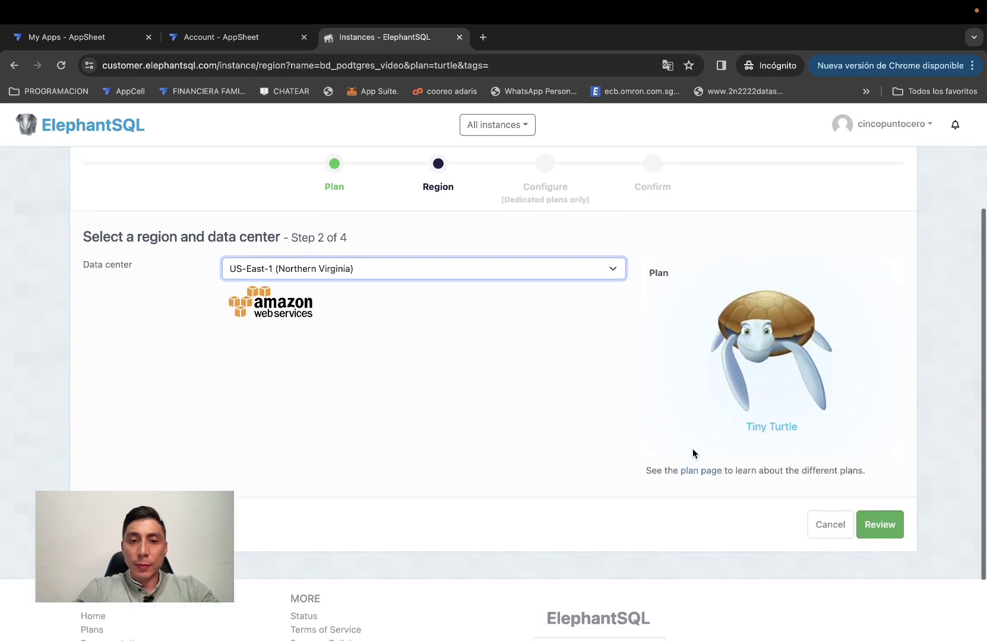
click(864, 531)
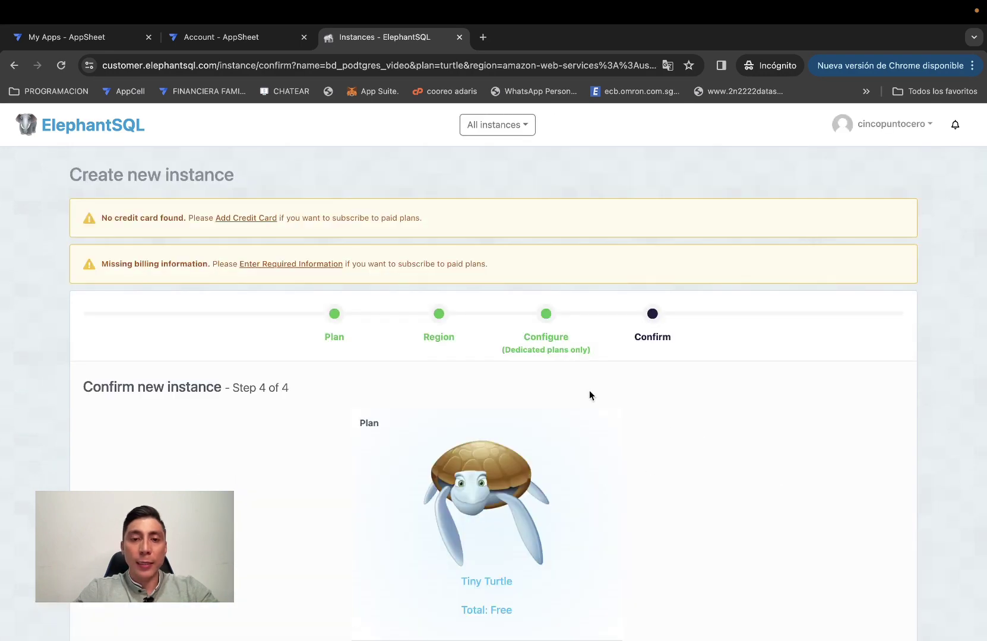
scroll(576, 385, down, 2)
scroll(577, 390, down, 1)
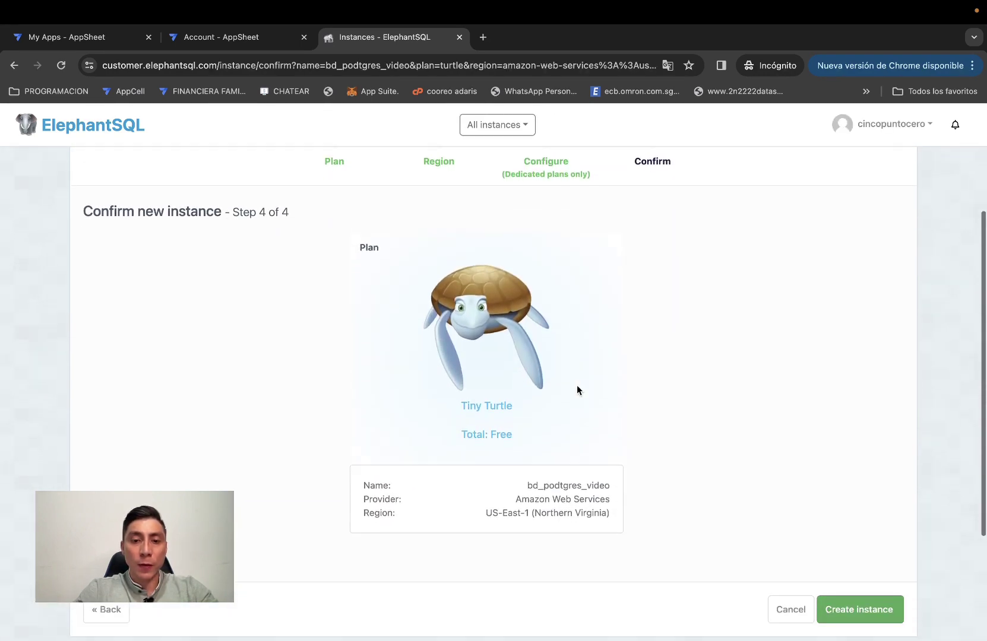
click(850, 615)
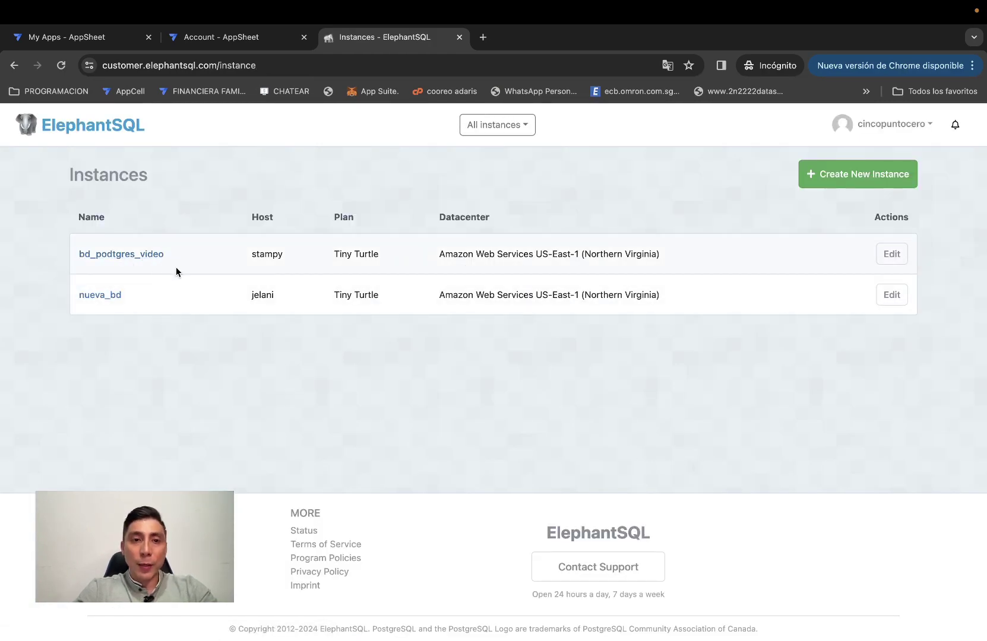
View bd_podtgres_video's server address and credentials on its Details page, then bring up Launchpad.
click(124, 255)
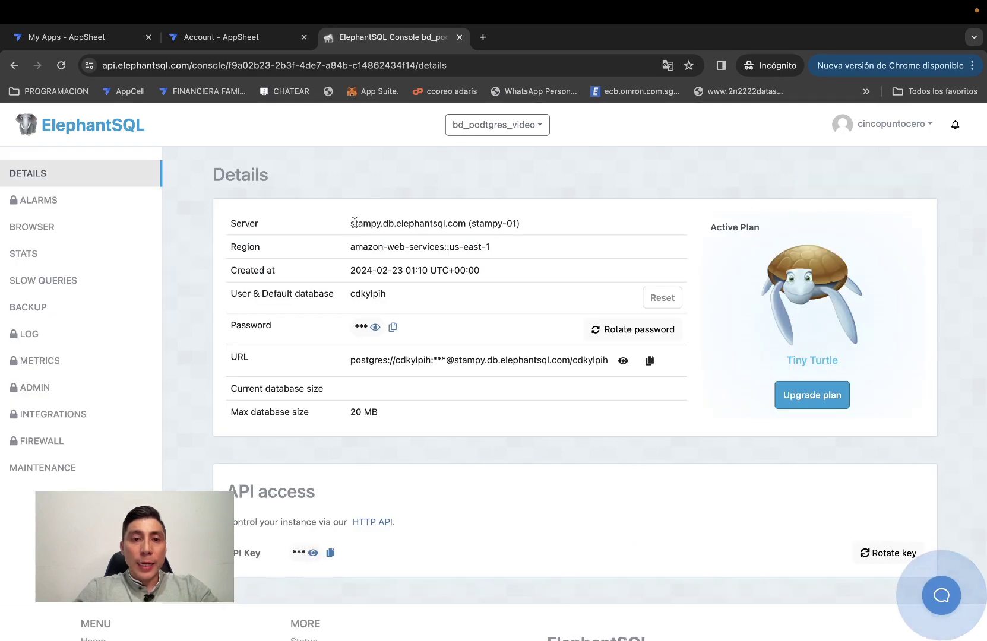
drag(350, 225, 488, 238)
click(517, 261)
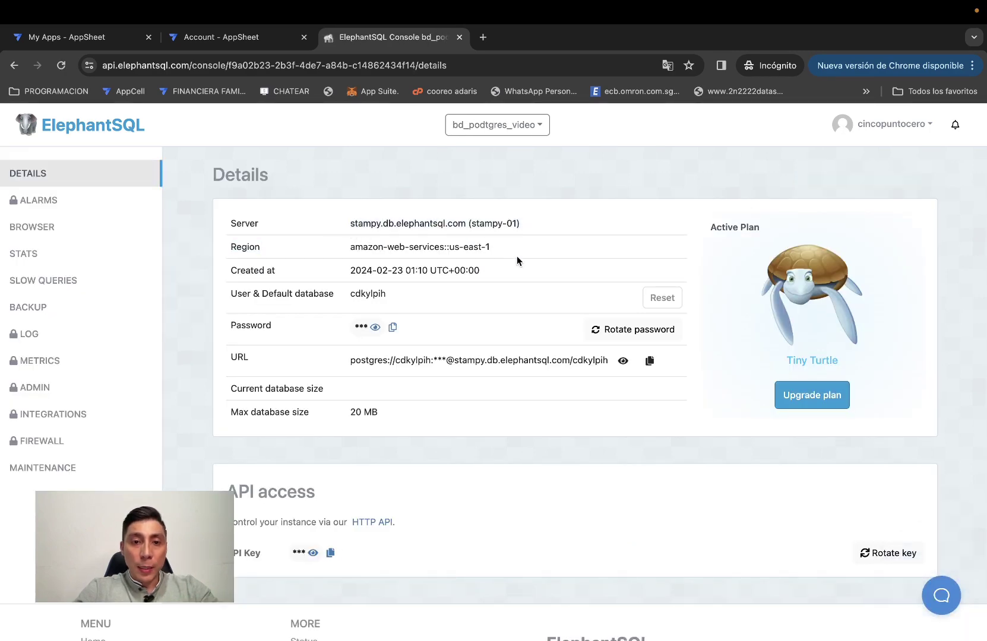
scroll(509, 292, down, 1)
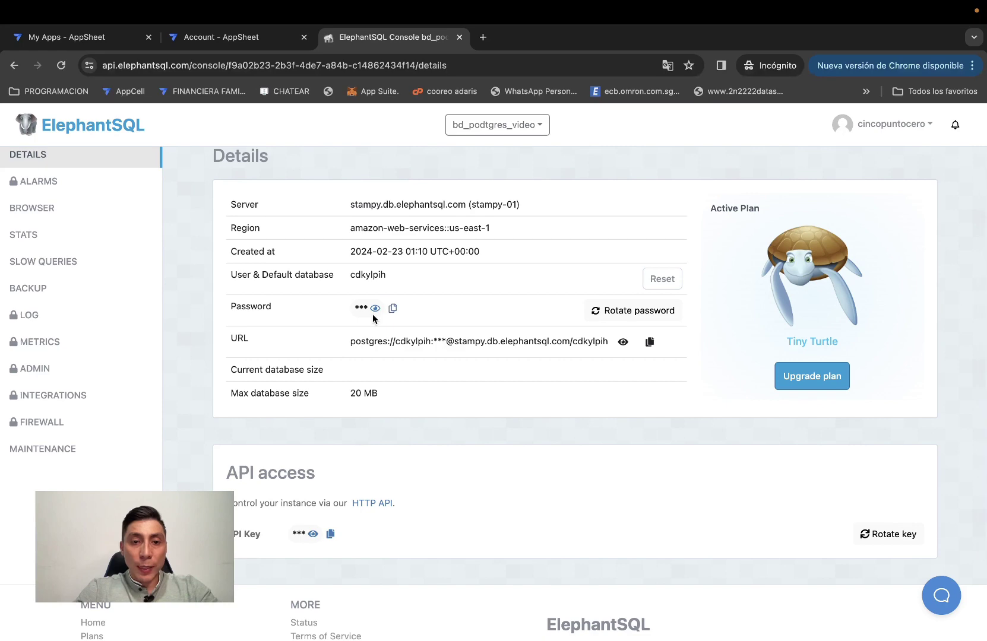
scroll(378, 314, down, 4)
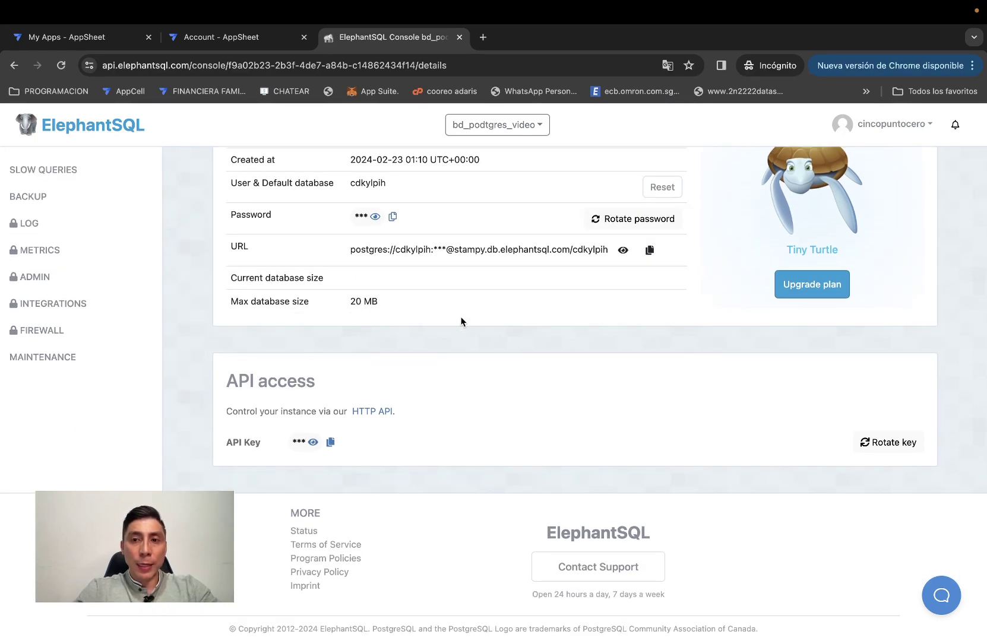
scroll(524, 333, up, 5)
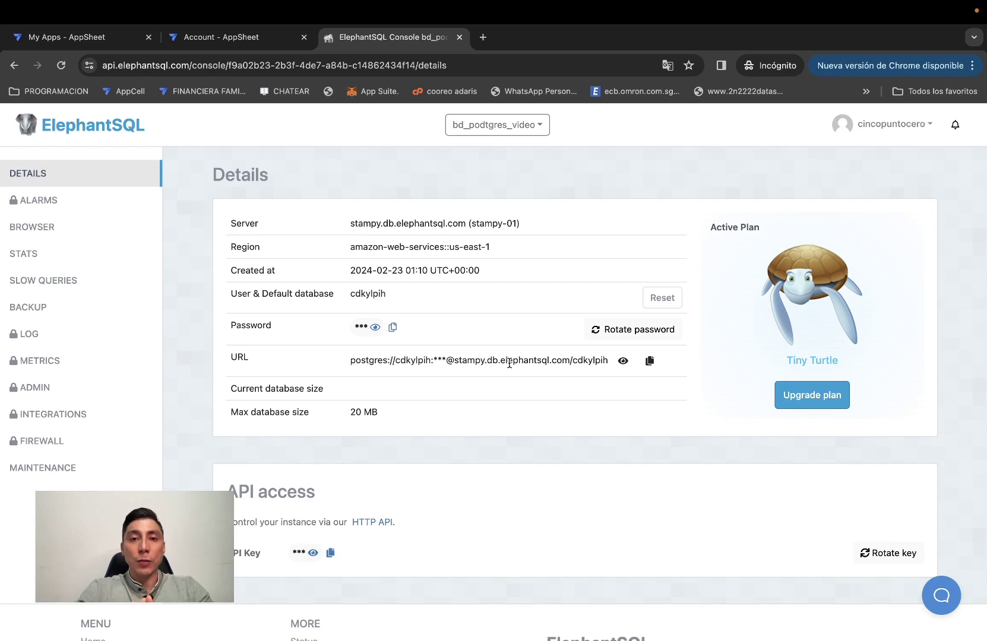
key(F4)
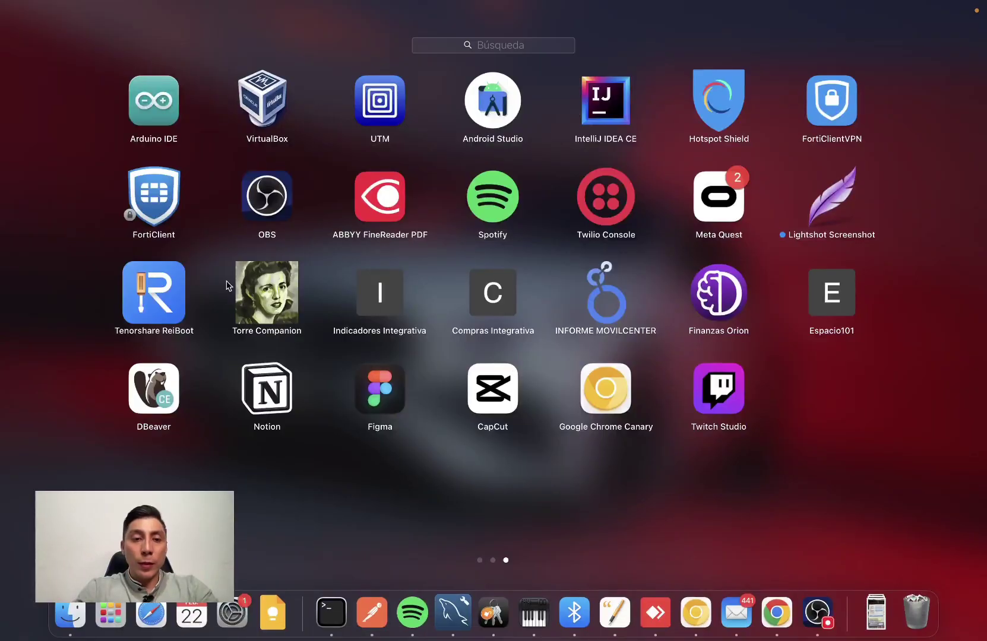
Launch DBeaver and dismiss the new-version notice and tip of the day.
key(F4)
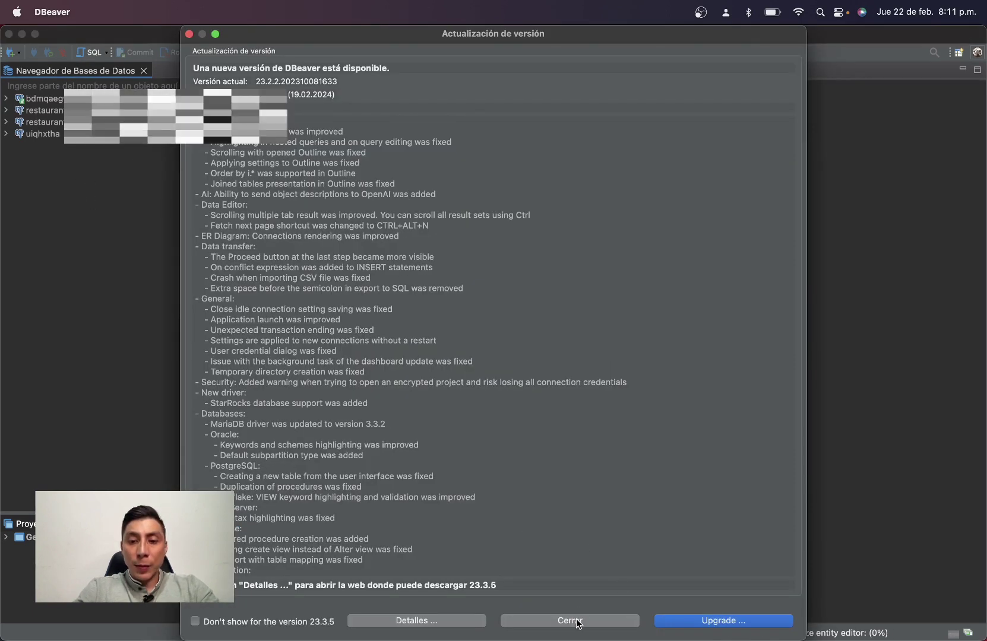
click(569, 621)
key(Return)
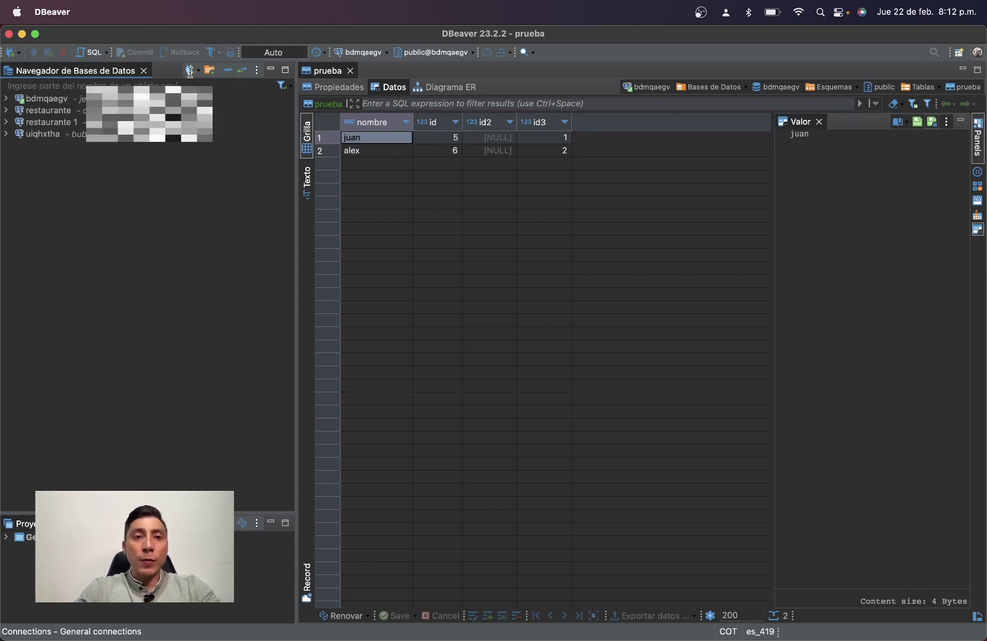
Start a new database connection of type PostgreSQL and continue to its settings.
key(super+shift+n)
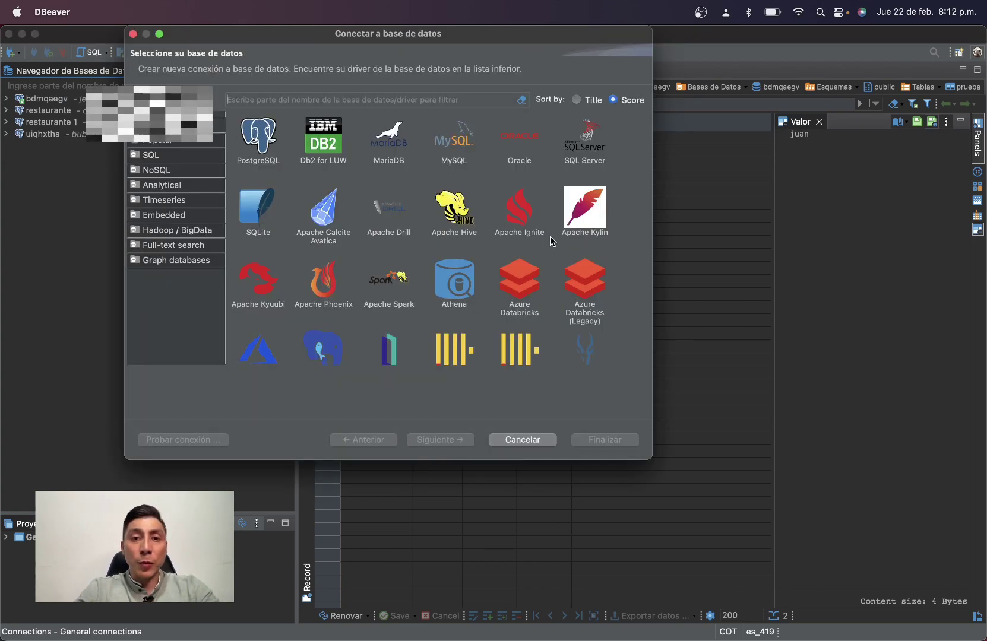
scroll(590, 253, down, 10)
scroll(590, 253, up, 10)
scroll(590, 253, down, 15)
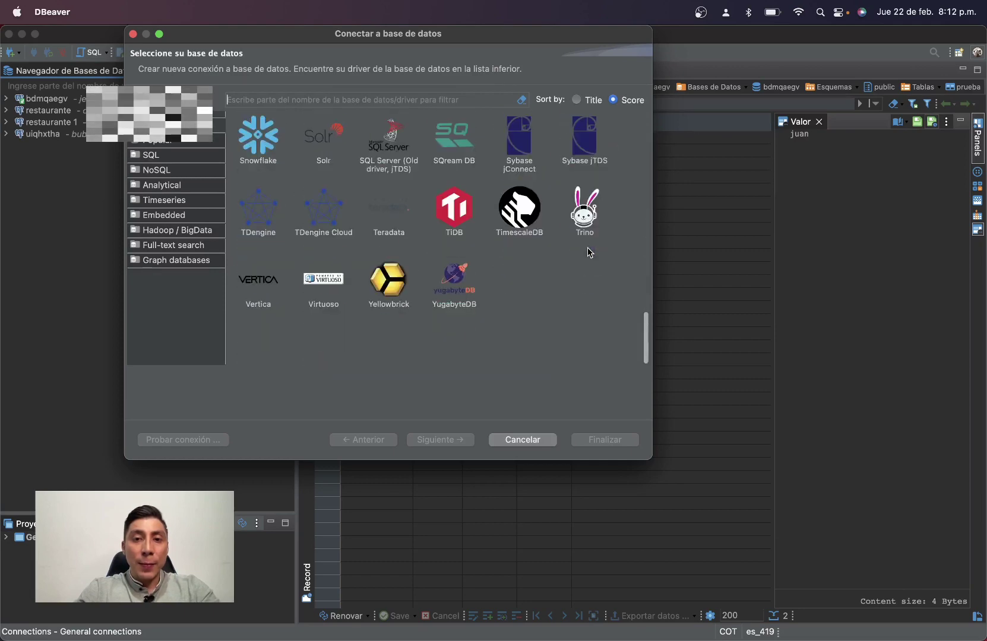
scroll(589, 253, up, 15)
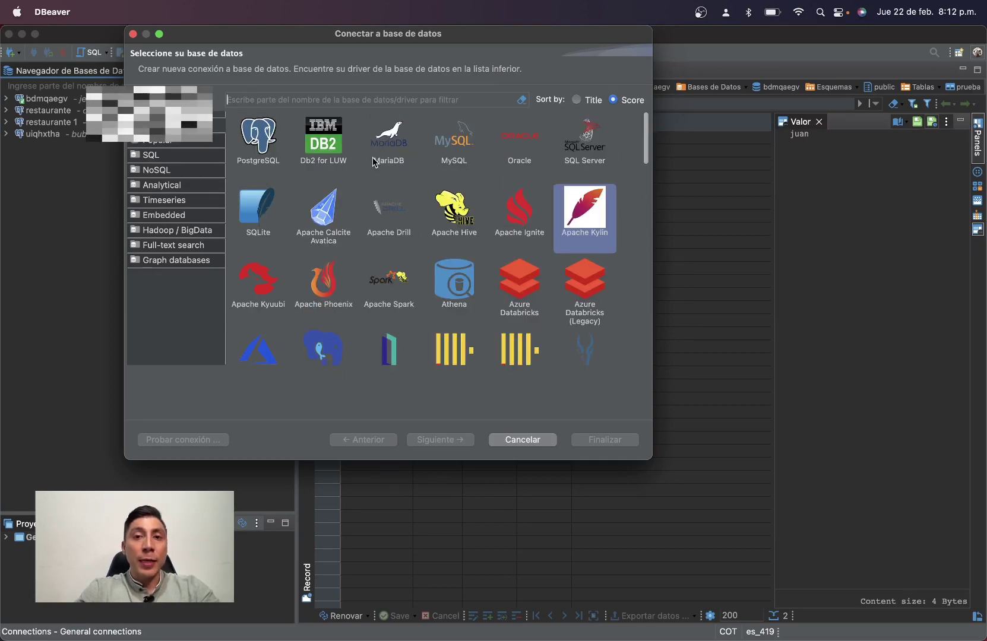
click(261, 140)
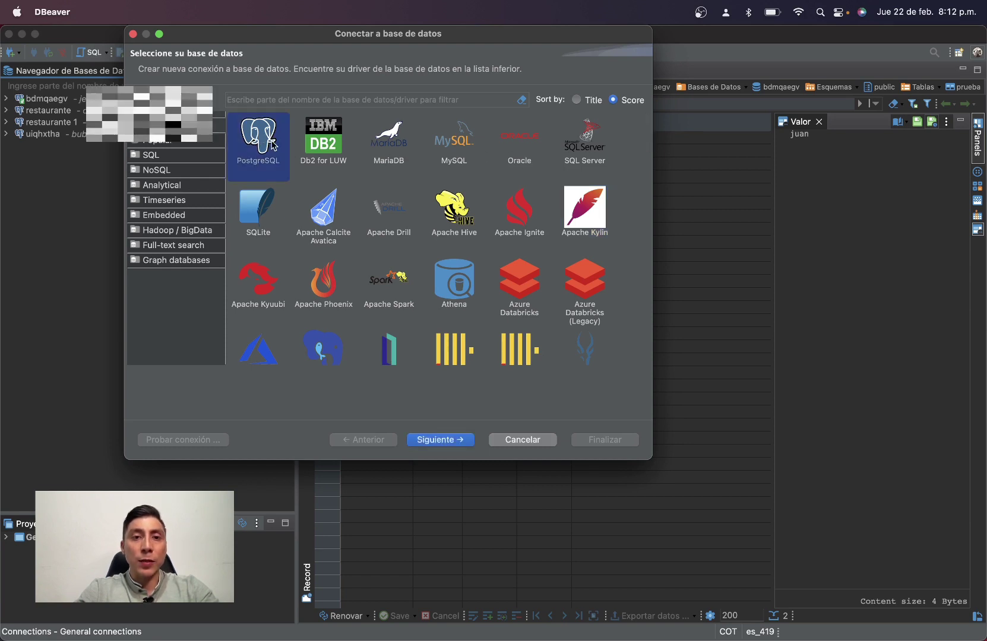
click(455, 440)
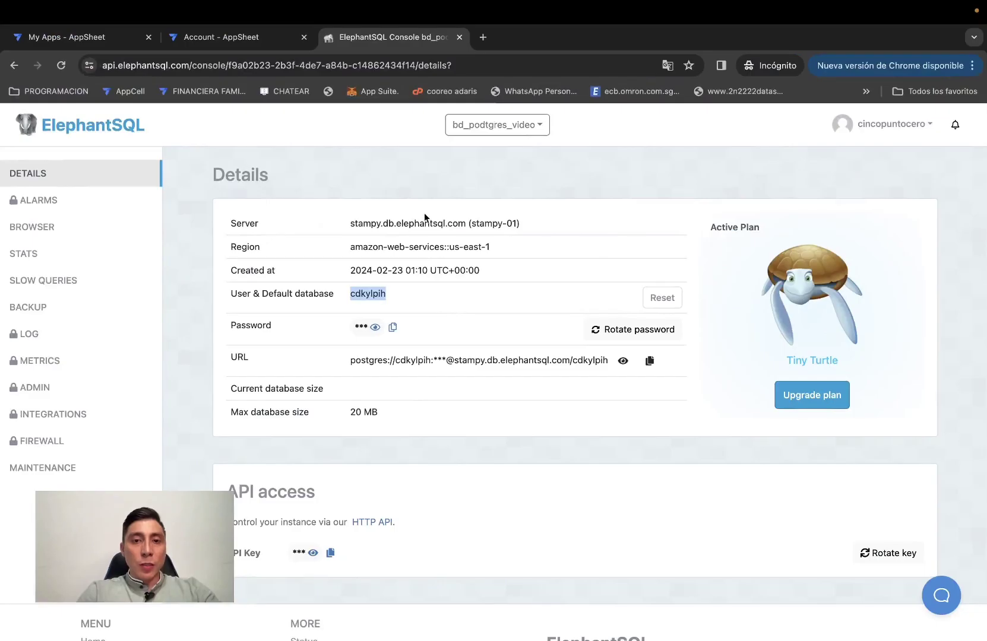
Set the connection host to the ElephantSQL server address, stampy.db.elephantsql.com.
drag(350, 224, 451, 229)
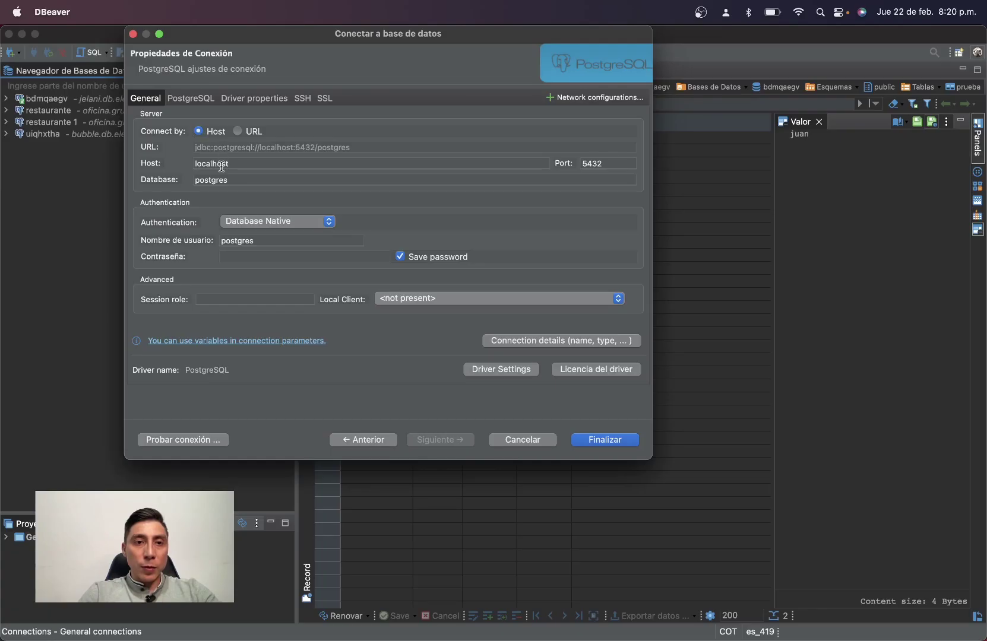
double_click(221, 167)
key(BackSpace)
text(stampy.db.elephantsql.com)
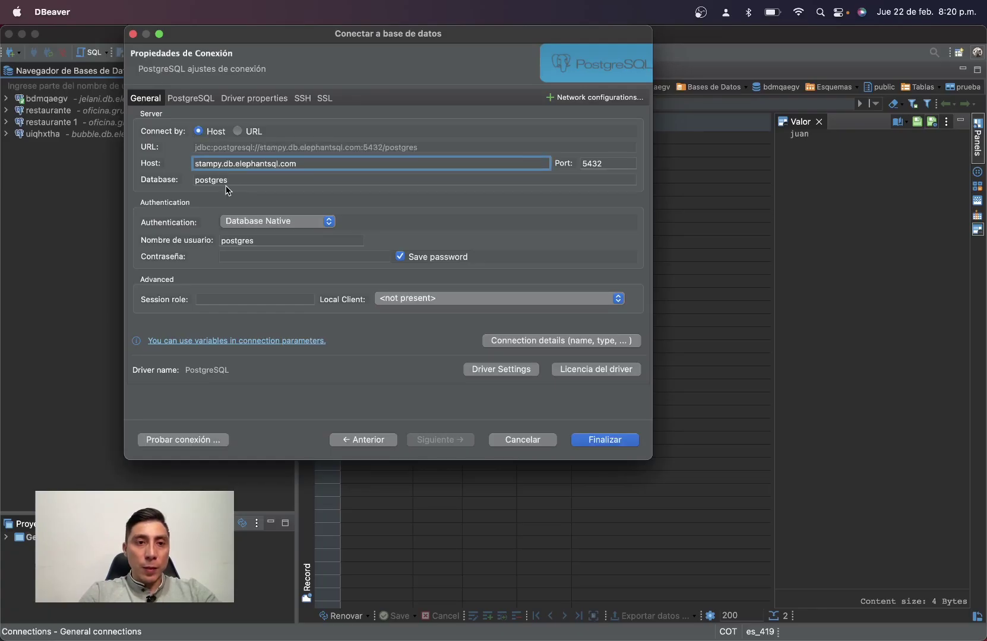
Fill the Database and Username fields with the ElephantSQL instance's database user name.
key(ctrl+Up)
key(ctrl+Right)
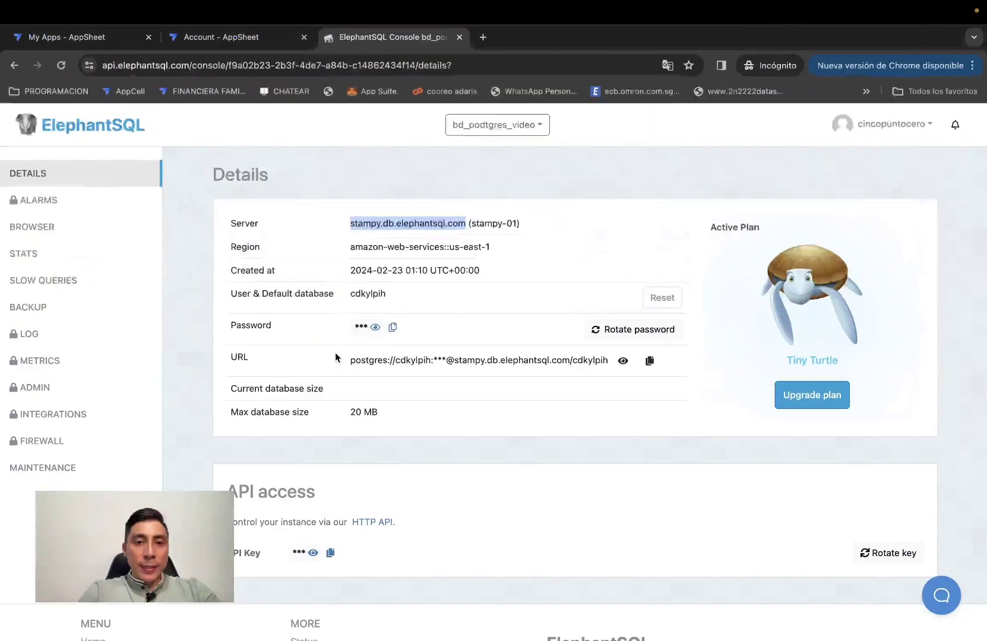
drag(386, 294, 361, 297)
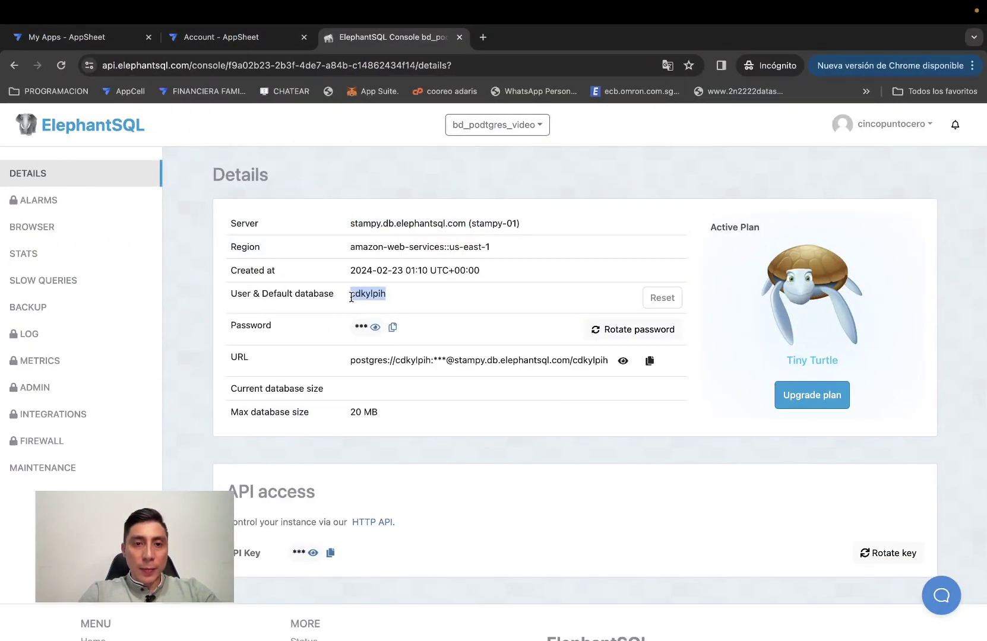
key(ctrl+Up)
key(ctrl+Left)
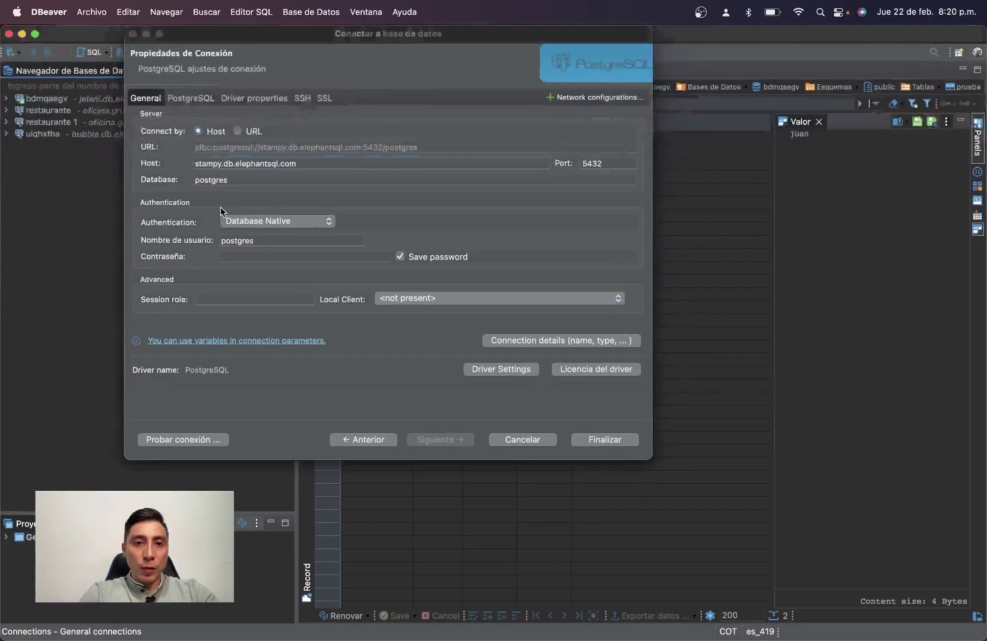
double_click(208, 182)
text(cdkylpih)
double_click(236, 241)
key(super+v)
Paste the ElephantSQL database password into the connection's Password field.
click(267, 255)
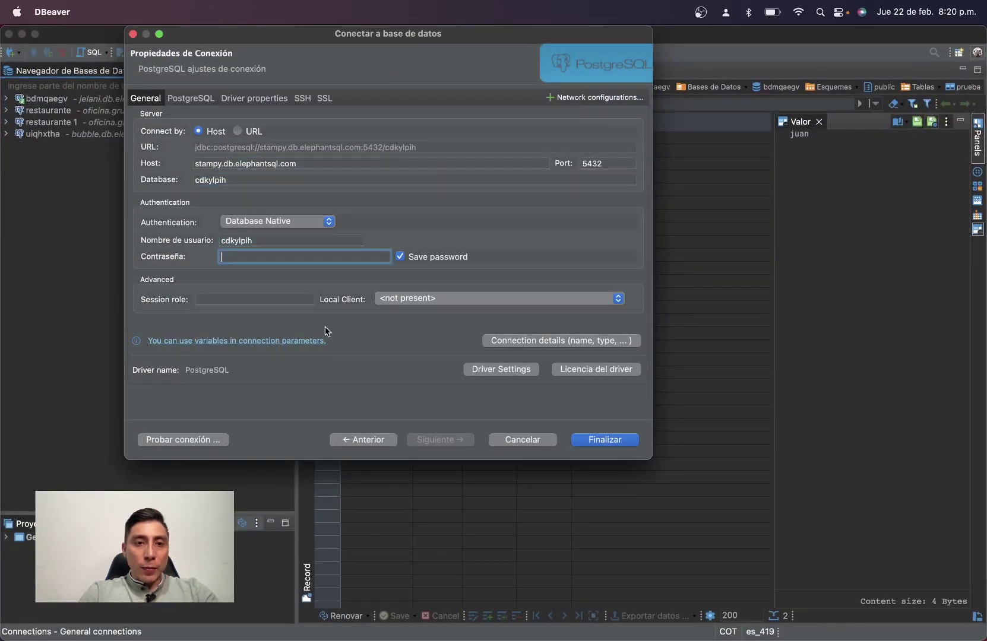
key(ctrl+Up)
key(ctrl+Right)
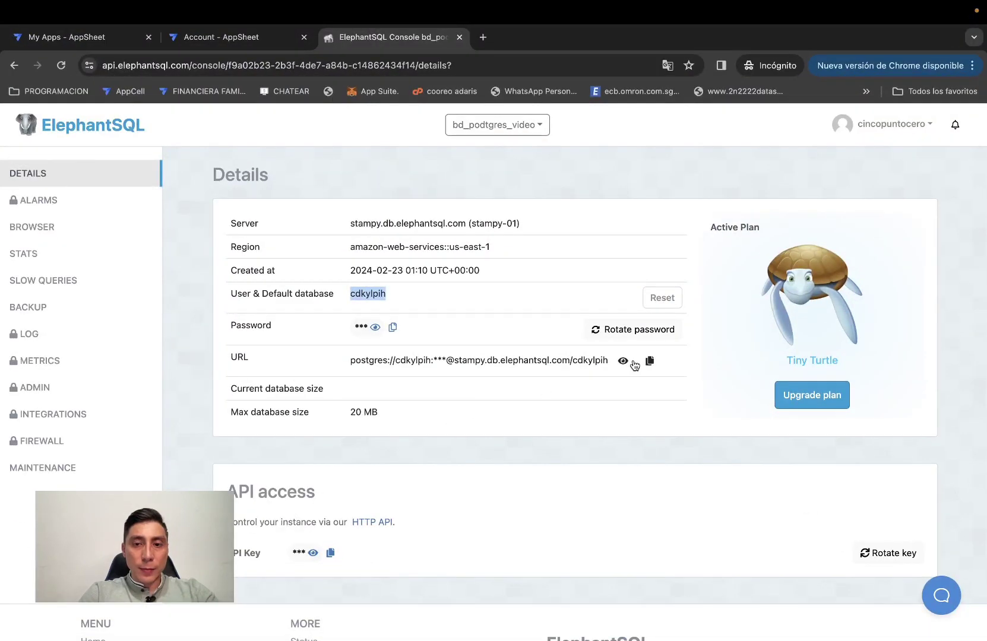
click(394, 328)
key(ctrl+Up)
key(ctrl+Left)
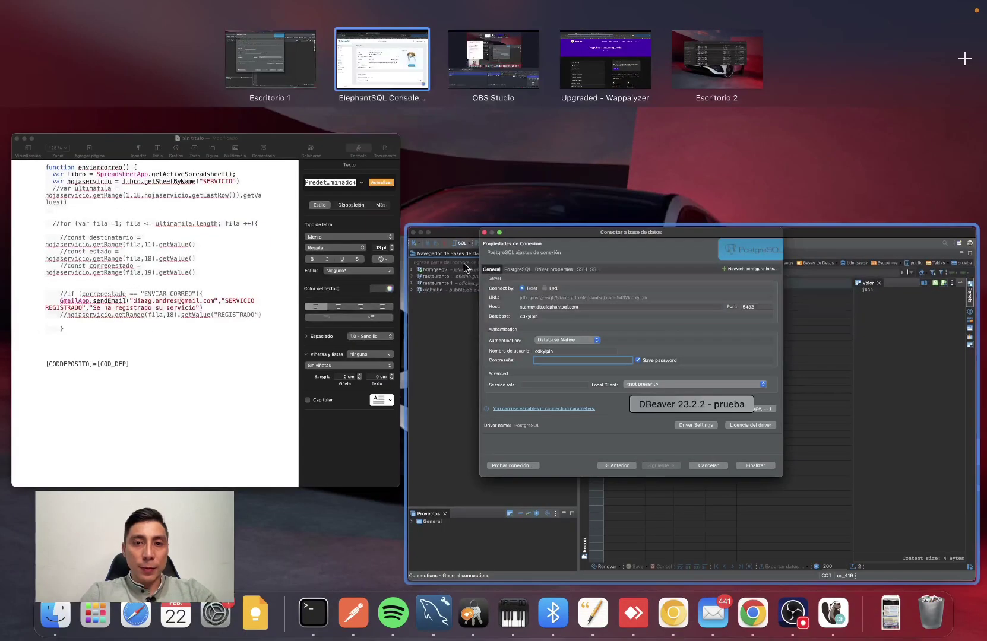
click(284, 256)
key(super+v)
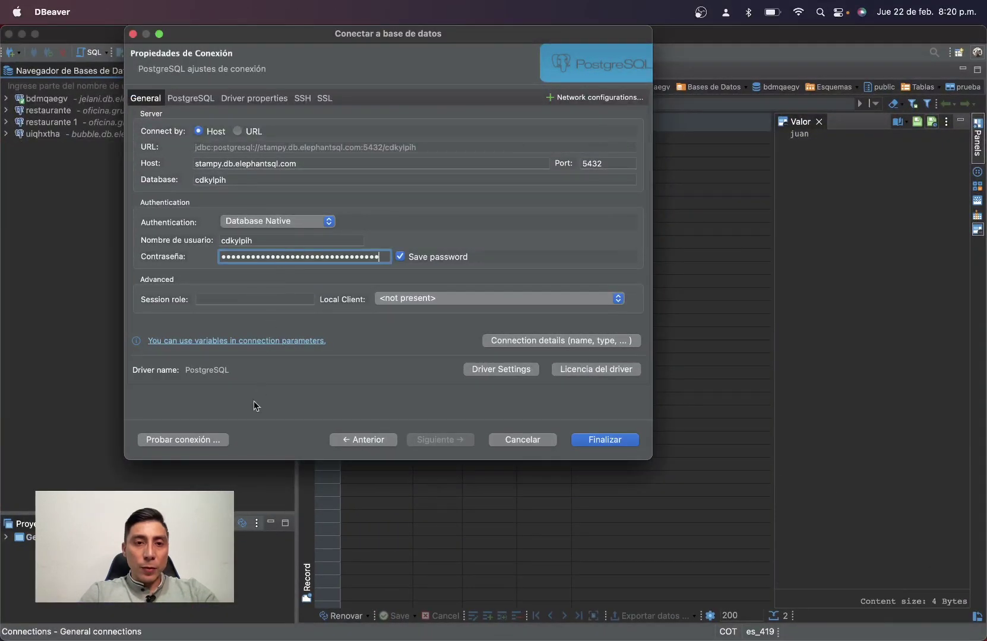
Test the connection successfully and save it with Finalizar.
click(211, 439)
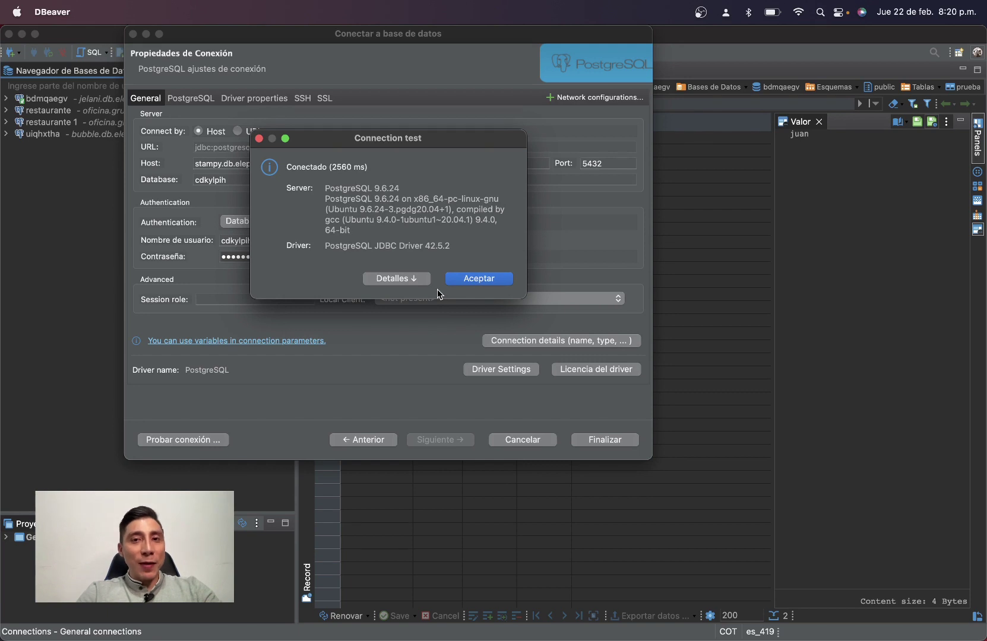
click(478, 279)
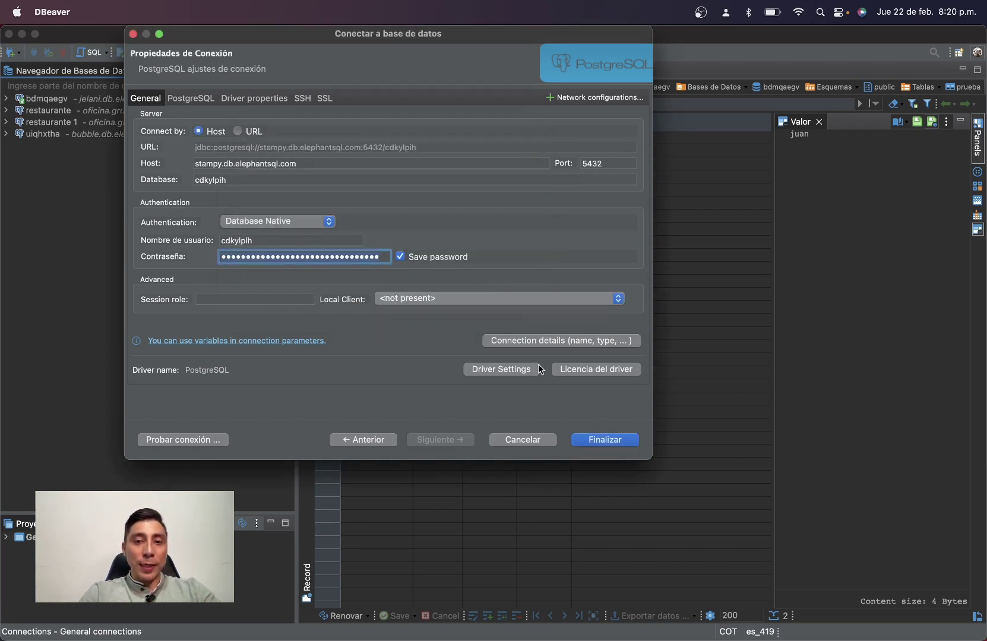
click(602, 442)
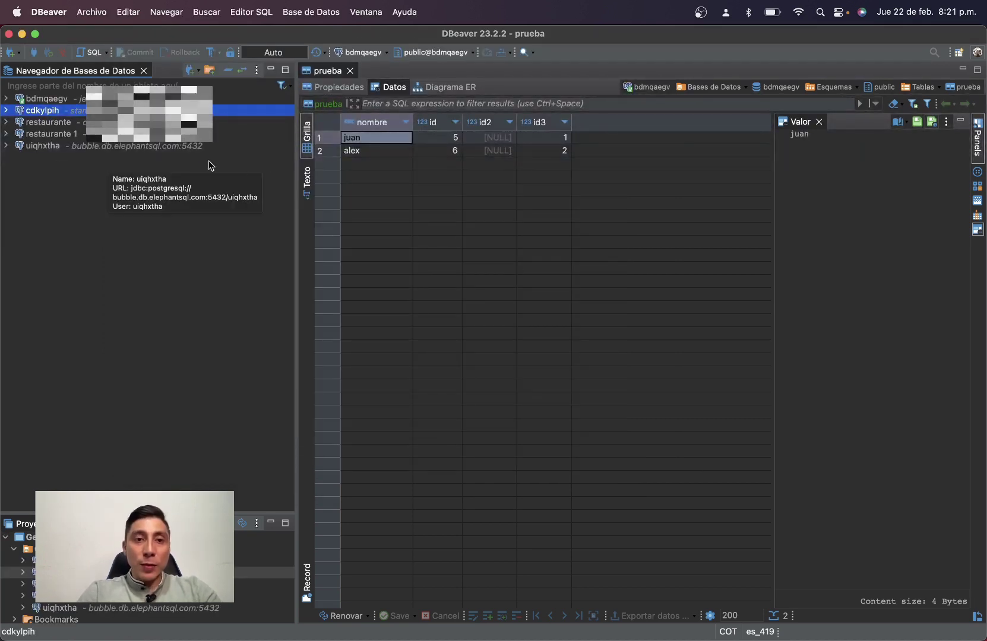
Narrow the Database Navigator panel.
click(80, 146)
drag(295, 154, 77, 153)
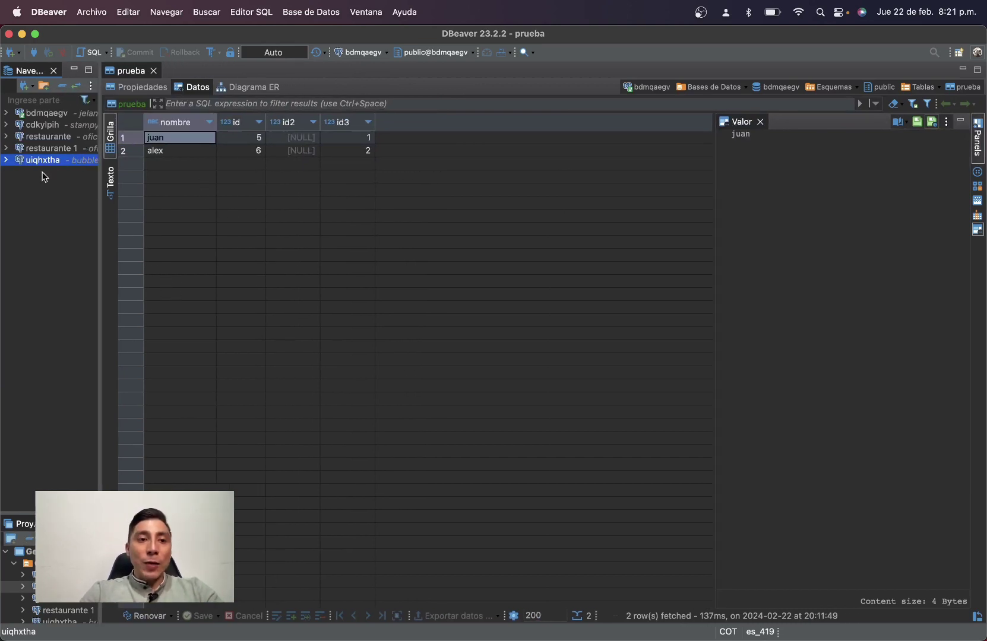
key(ctrl+Up)
key(ctrl+Up)
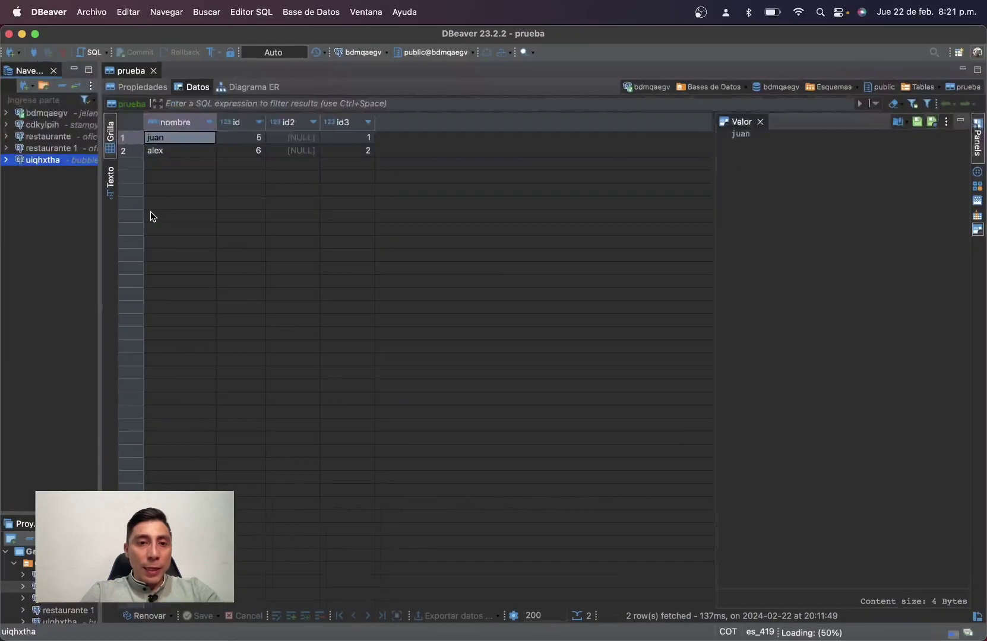
Expand the new connection through its database, Esquemas and public down to the empty Tablas folder.
click(40, 125)
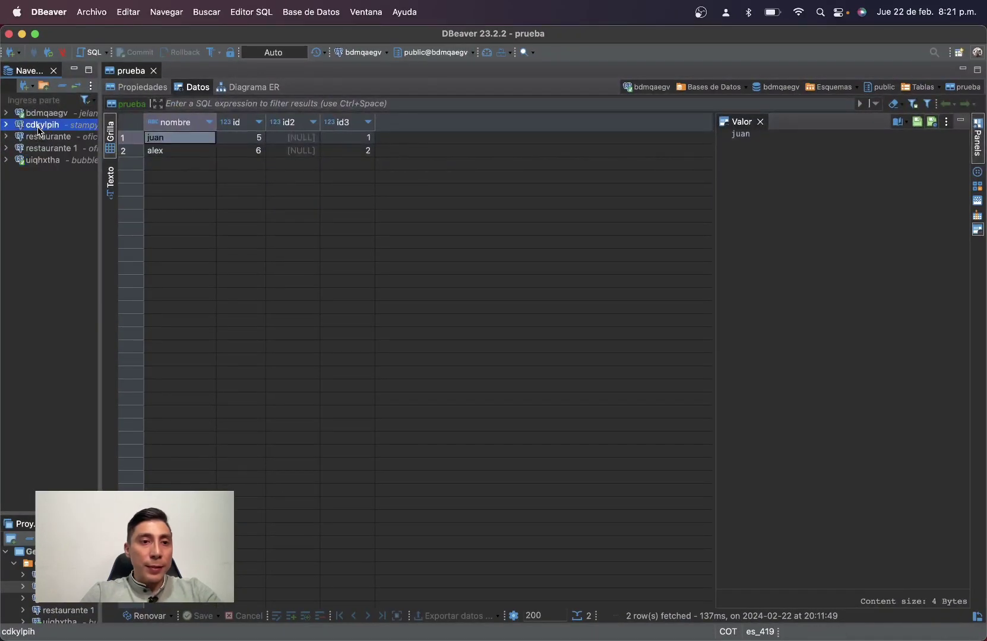
click(7, 125)
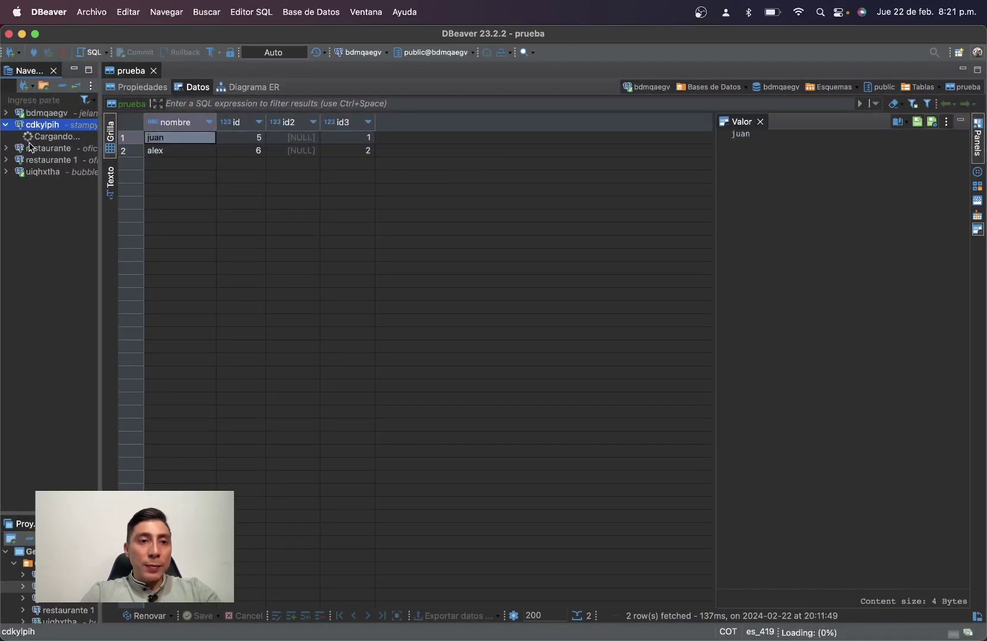
click(15, 137)
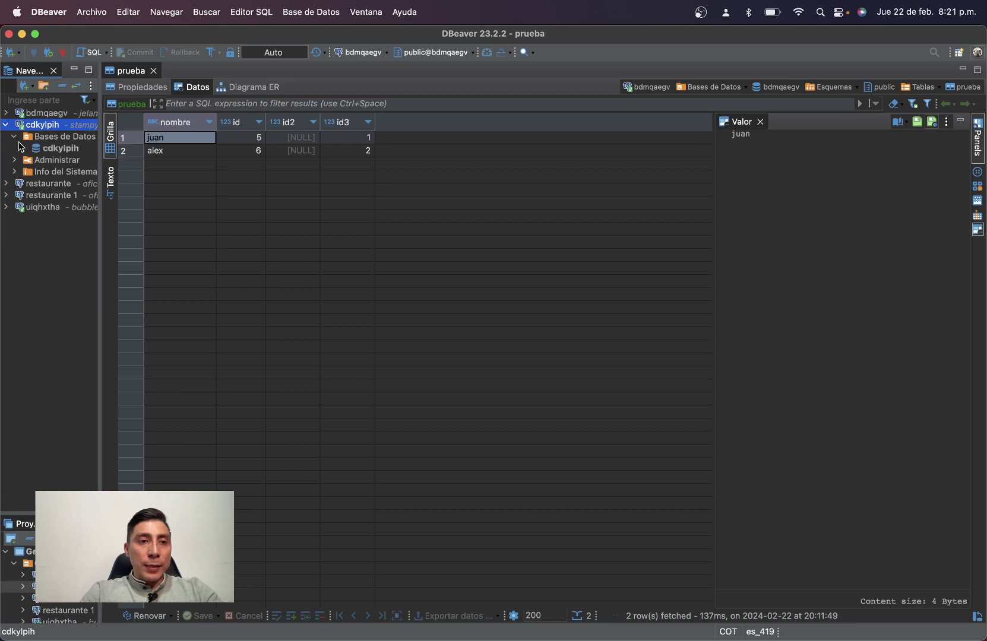
click(36, 150)
click(23, 149)
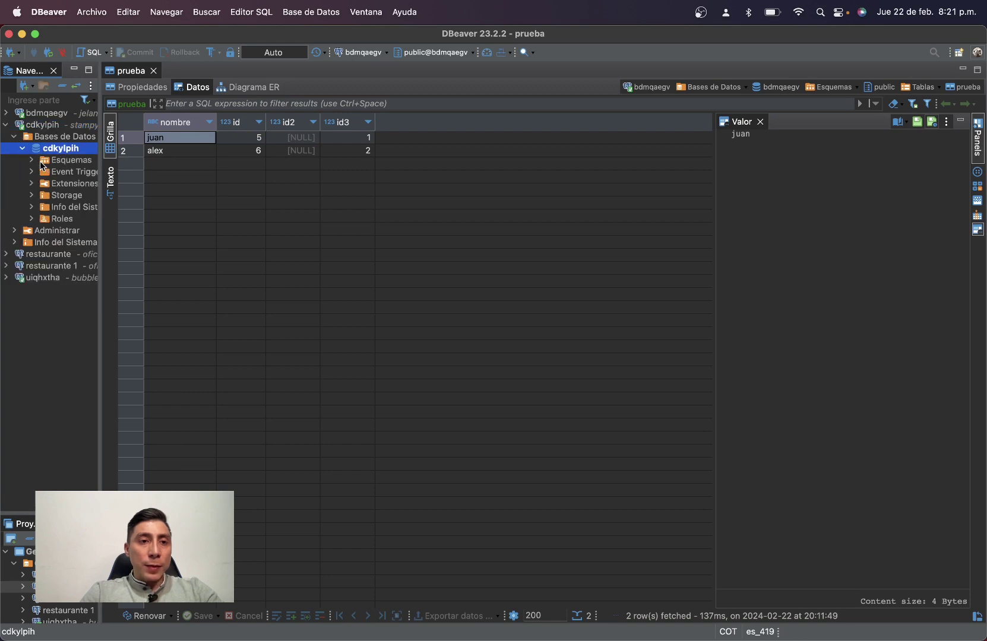
click(43, 163)
click(31, 161)
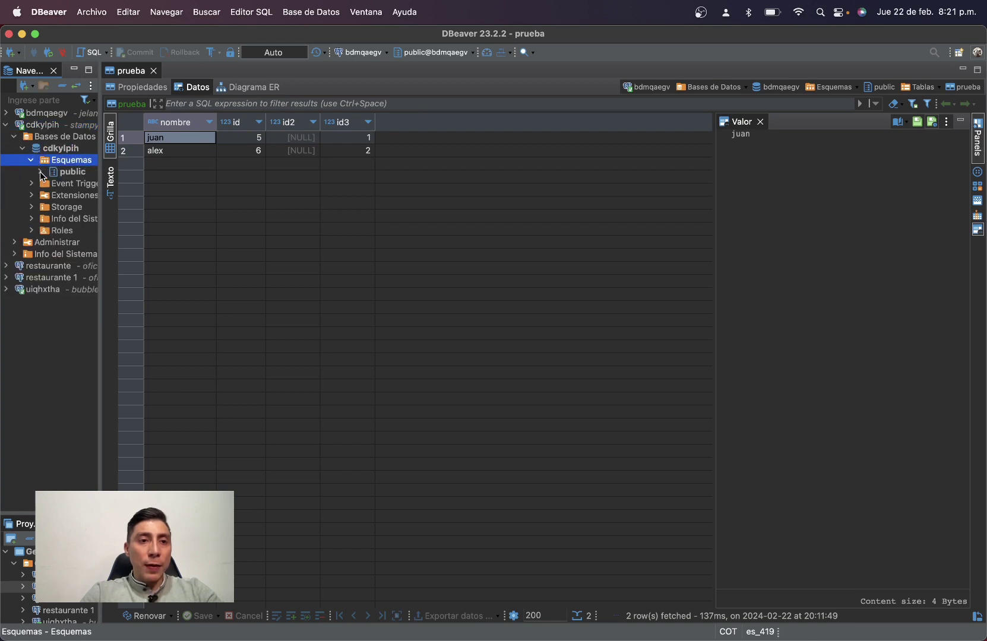
click(40, 172)
click(50, 184)
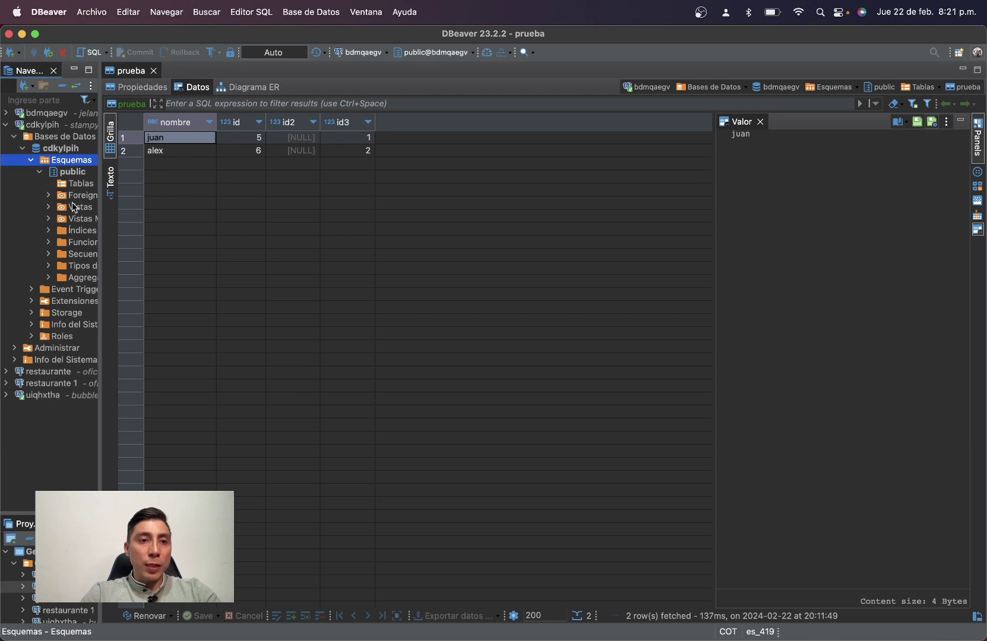
double_click(70, 186)
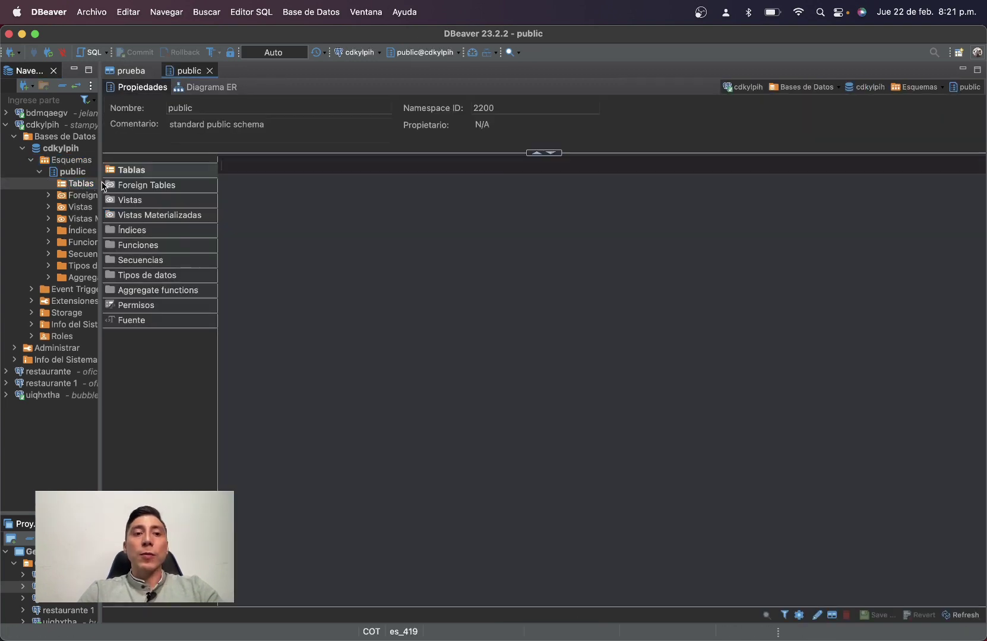
right_click(70, 183)
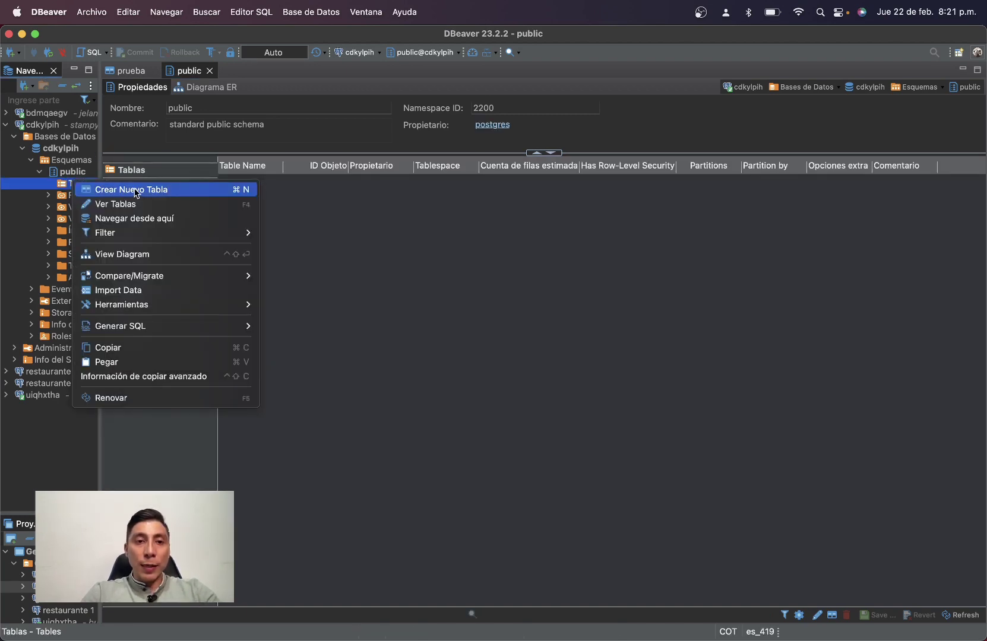
click(210, 75)
Close the open editors and create a new public-schema table named Clientes.
click(210, 70)
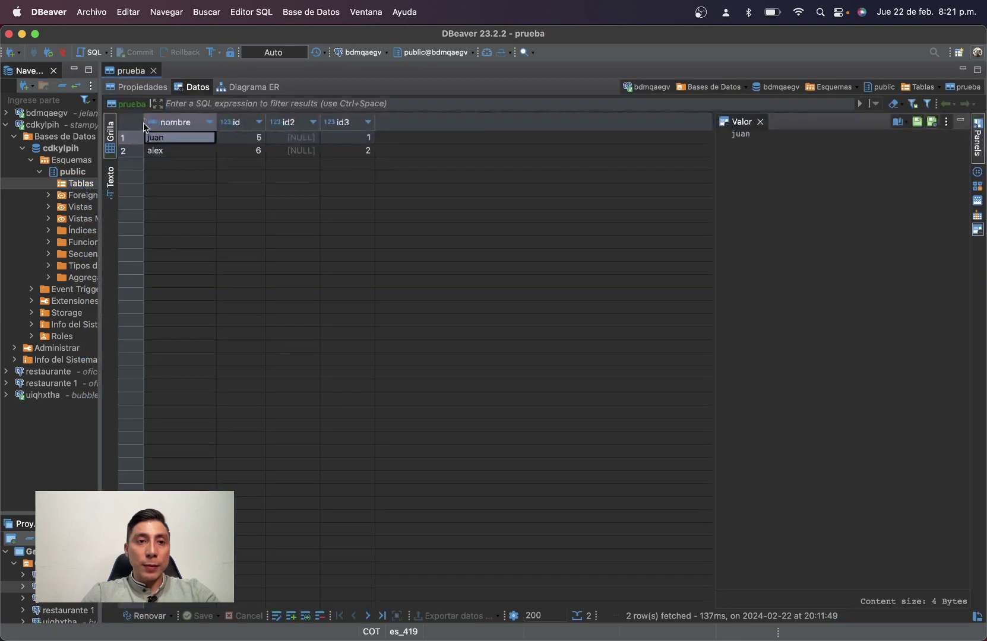
click(153, 71)
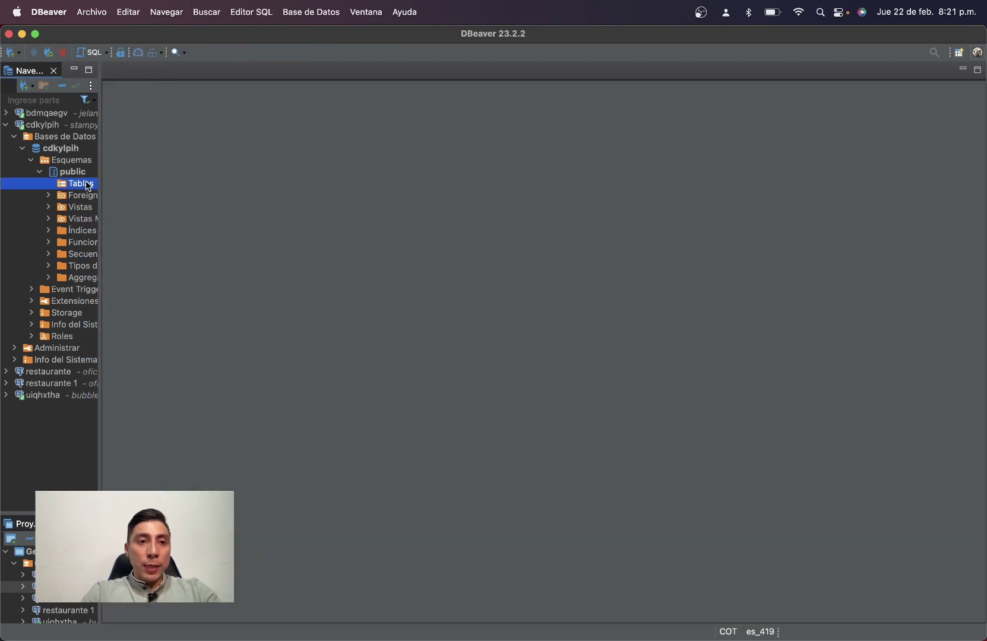
right_click(88, 186)
click(142, 188)
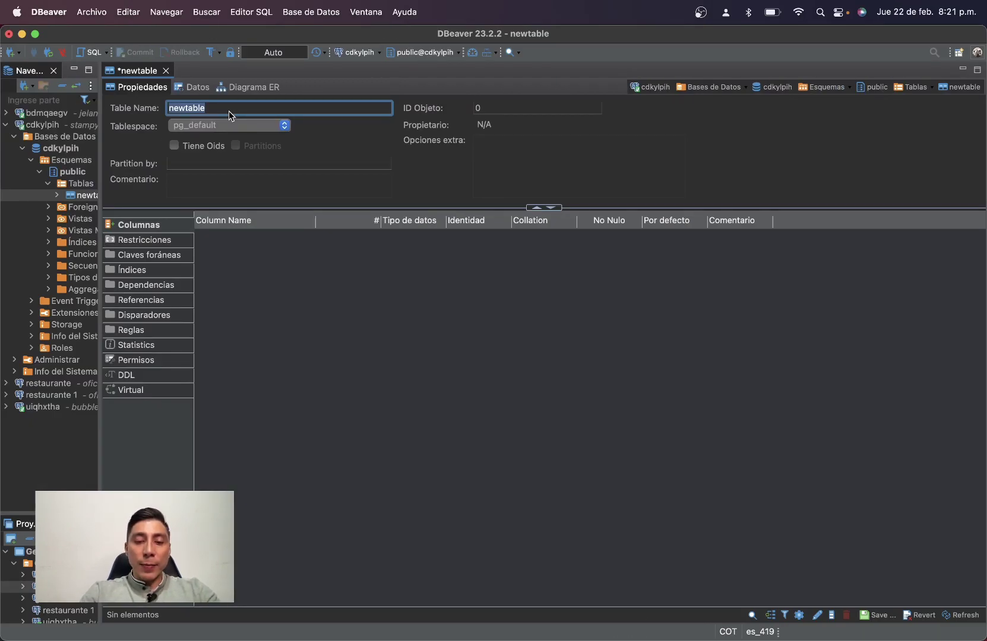
text(Clientes)
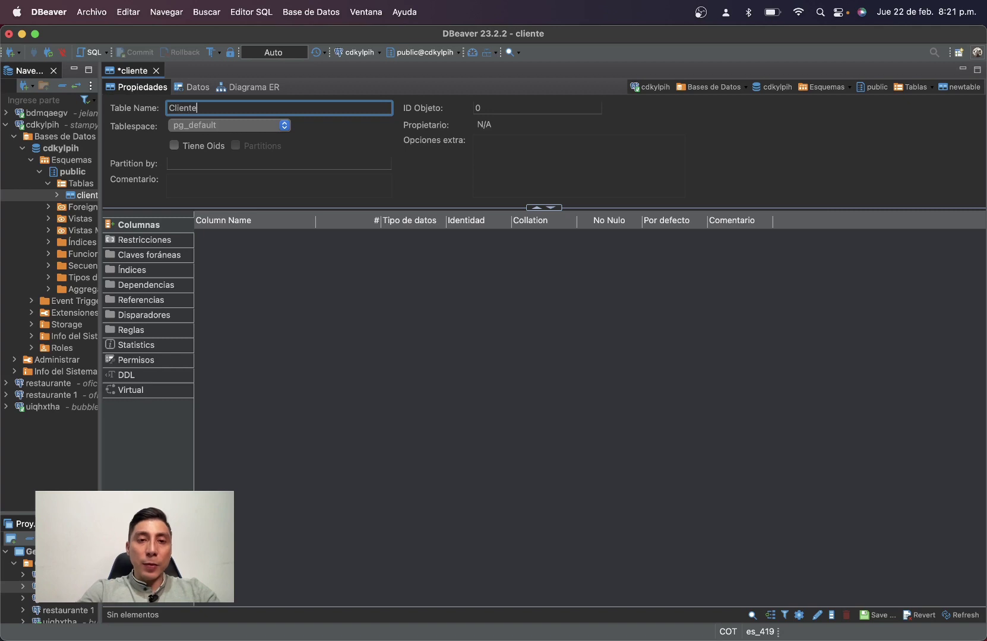
click(232, 249)
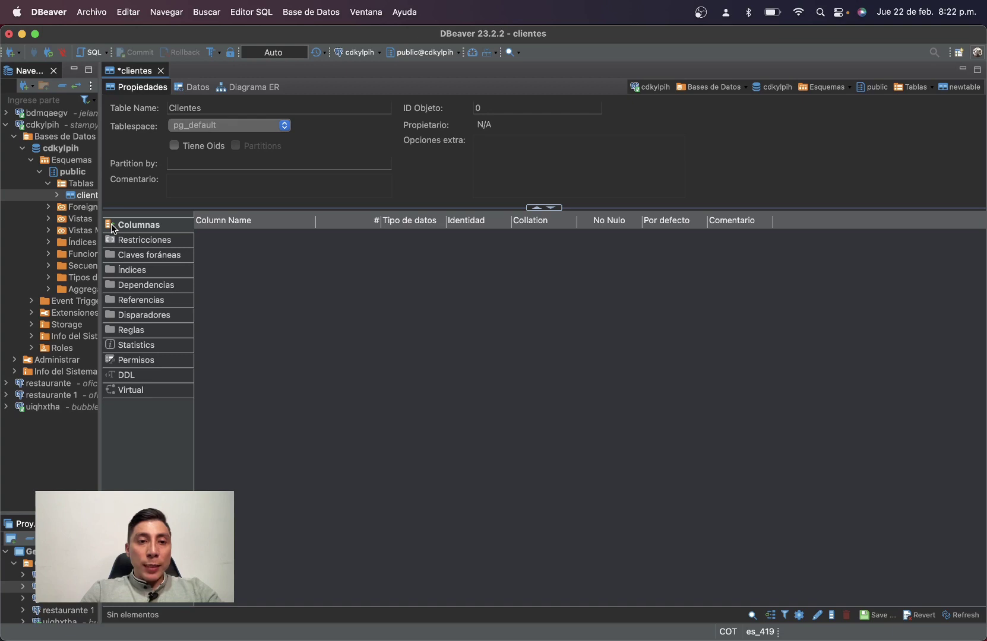
right_click(235, 271)
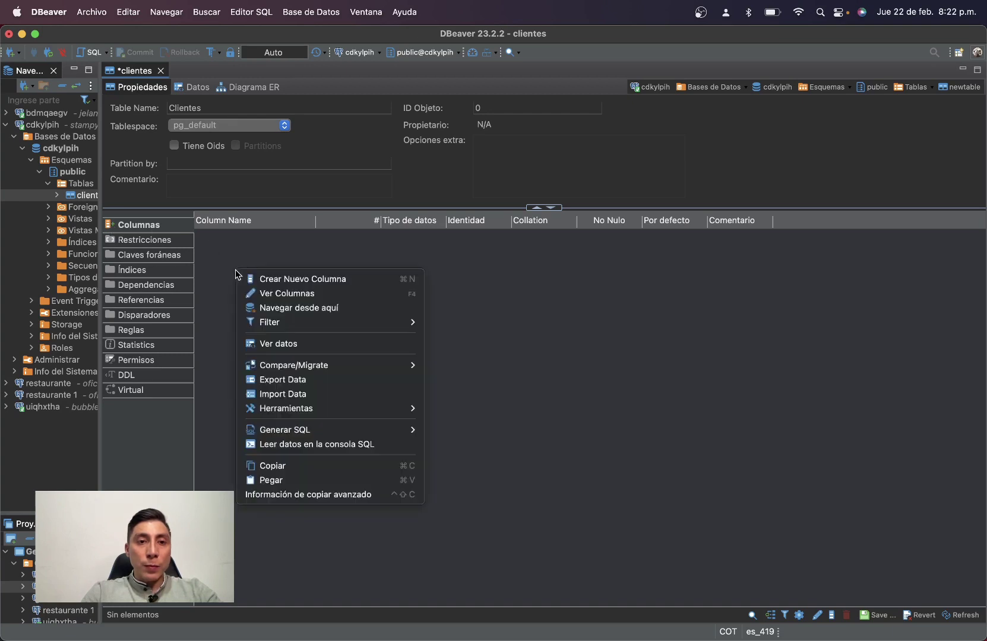
Add a Not Null column named id to the Clientes table.
click(268, 278)
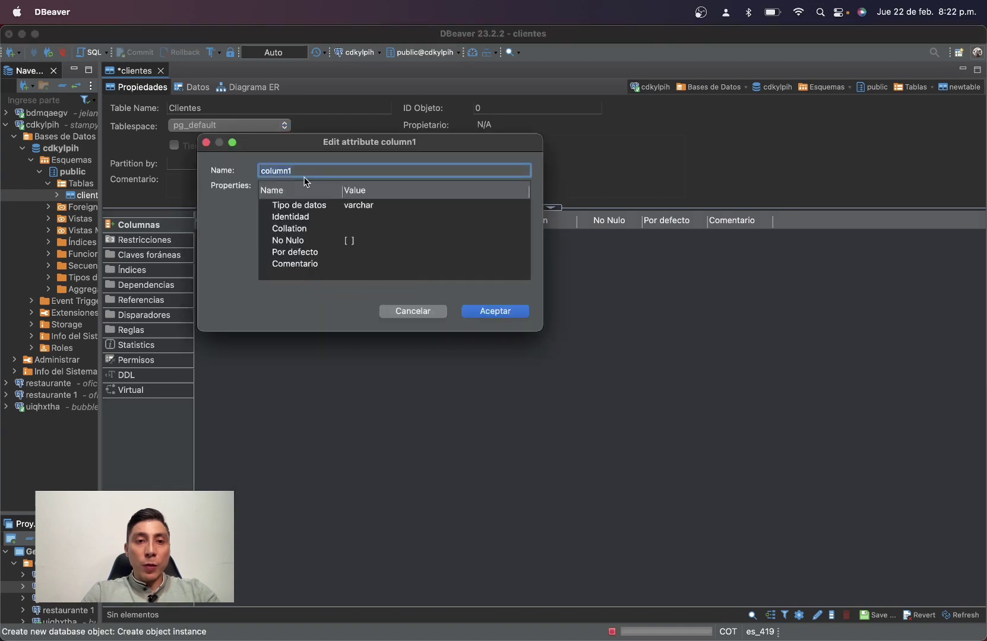
key(BackSpace)
text(id)
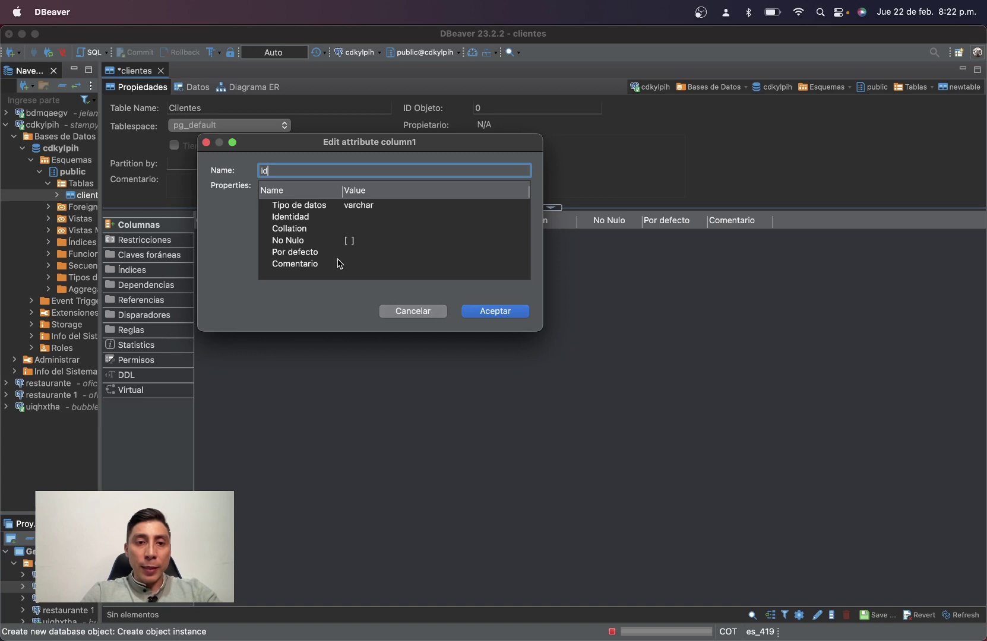
click(351, 242)
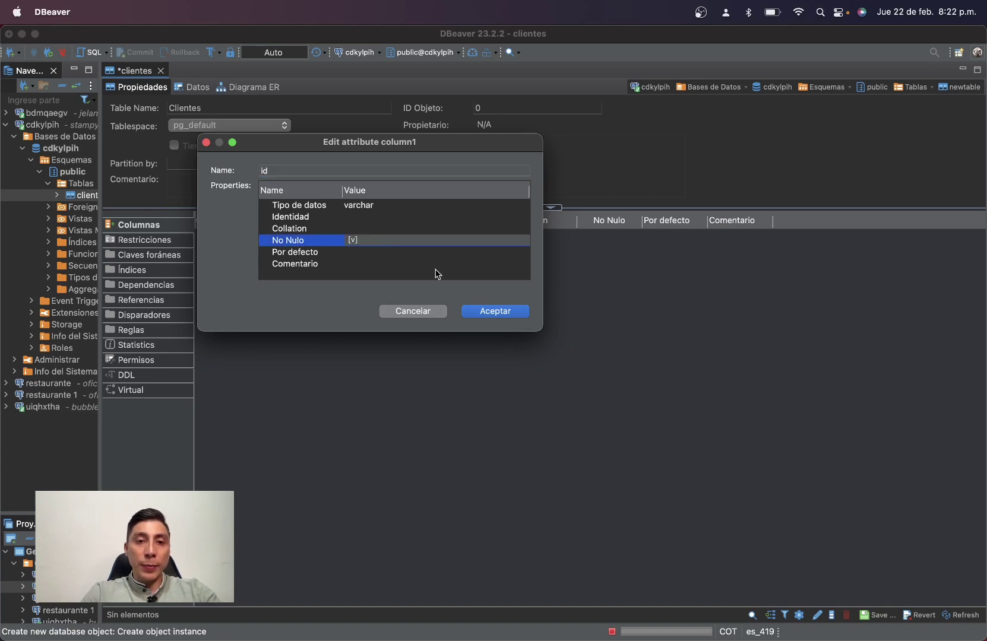
click(497, 311)
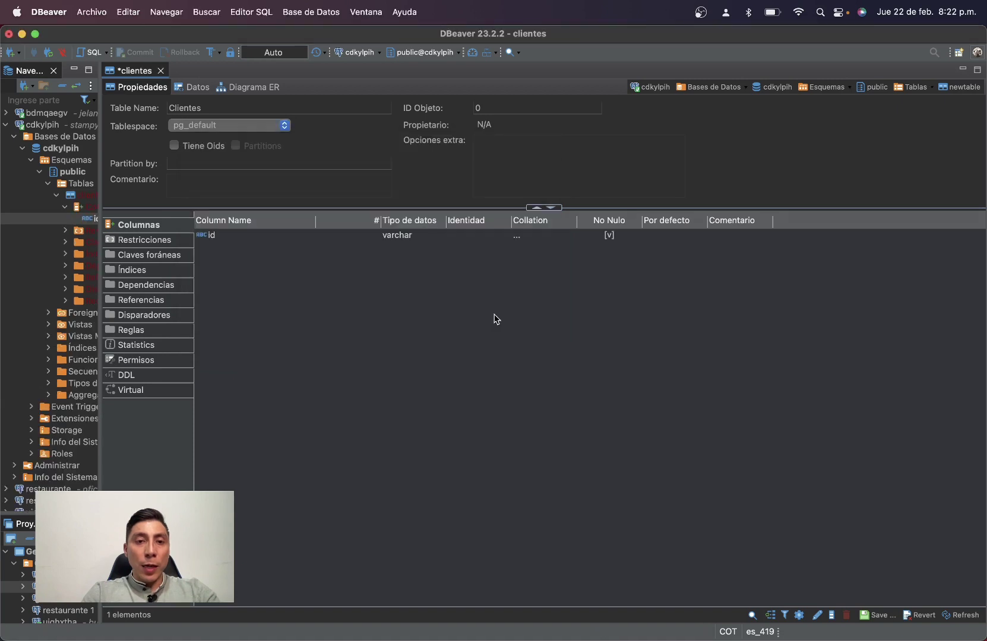
Dismiss the stray text menu on id and switch to the Restricciones list.
click(223, 237)
click(202, 238)
right_click(217, 241)
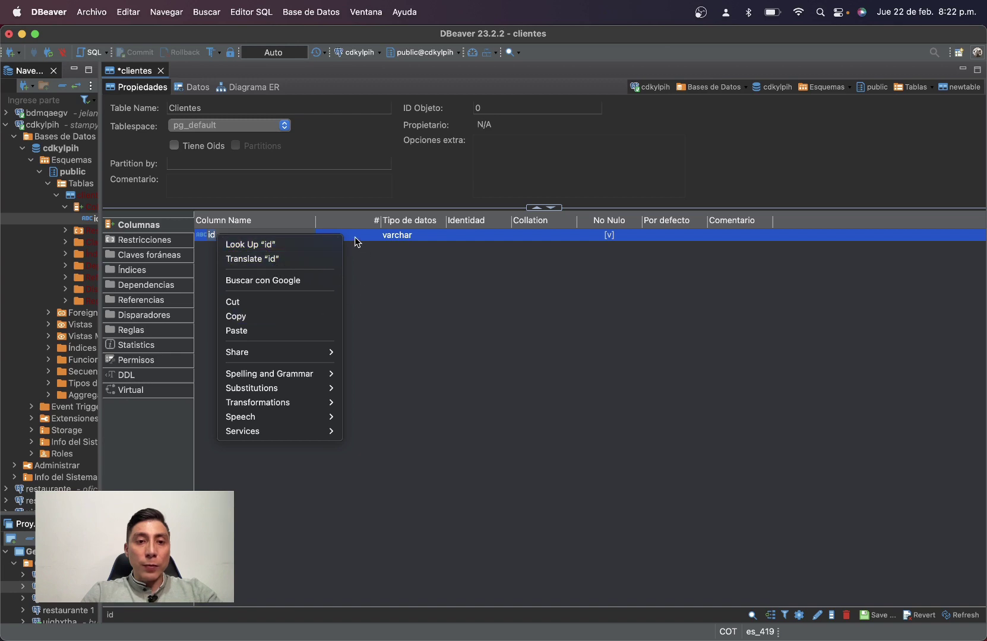
click(139, 242)
click(139, 241)
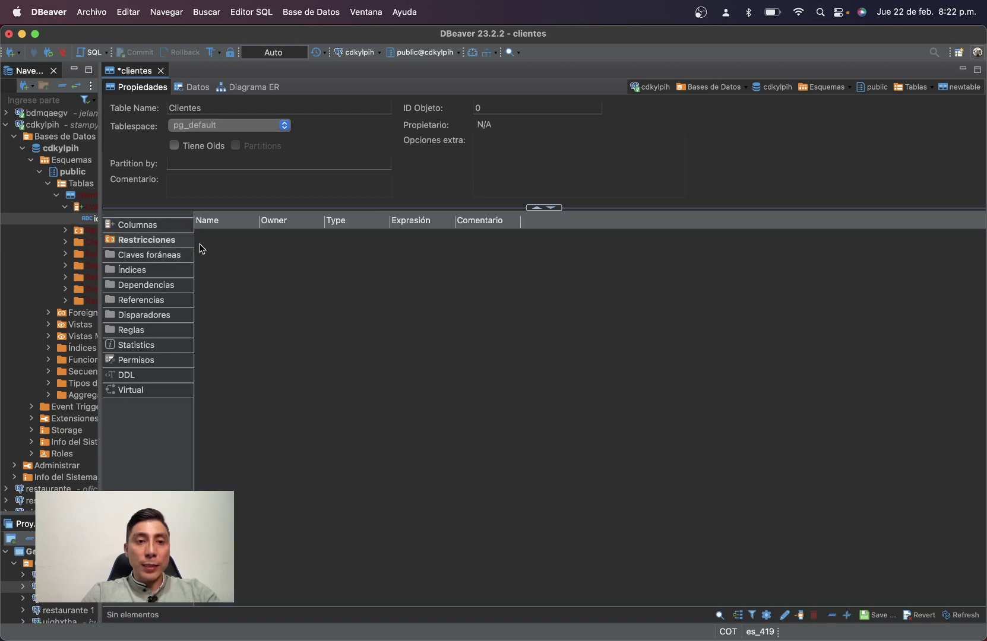
Create the clientes_pk PRIMARY KEY constraint on the id column.
right_click(200, 246)
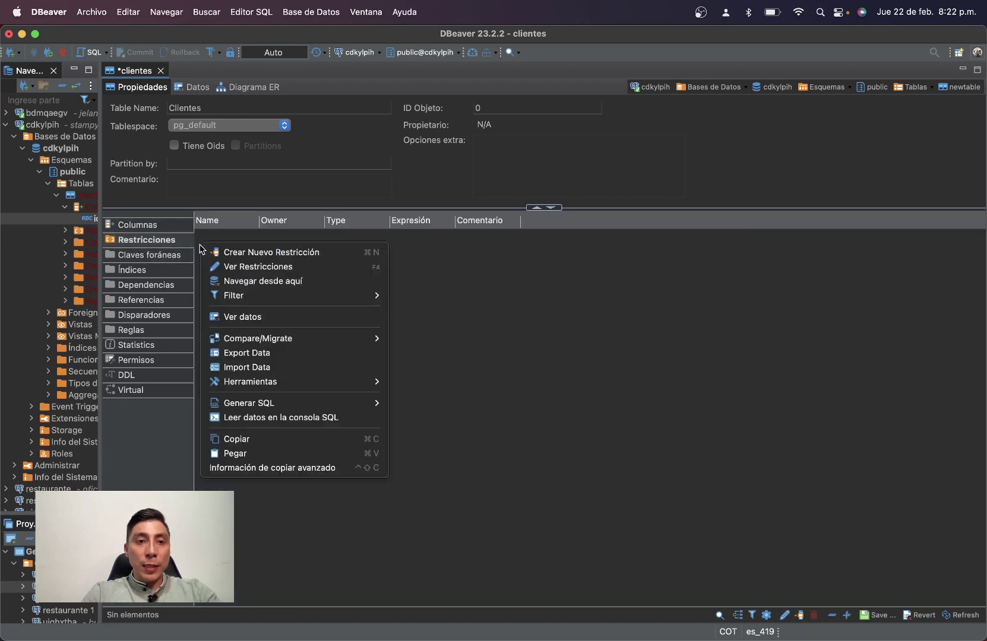
click(279, 256)
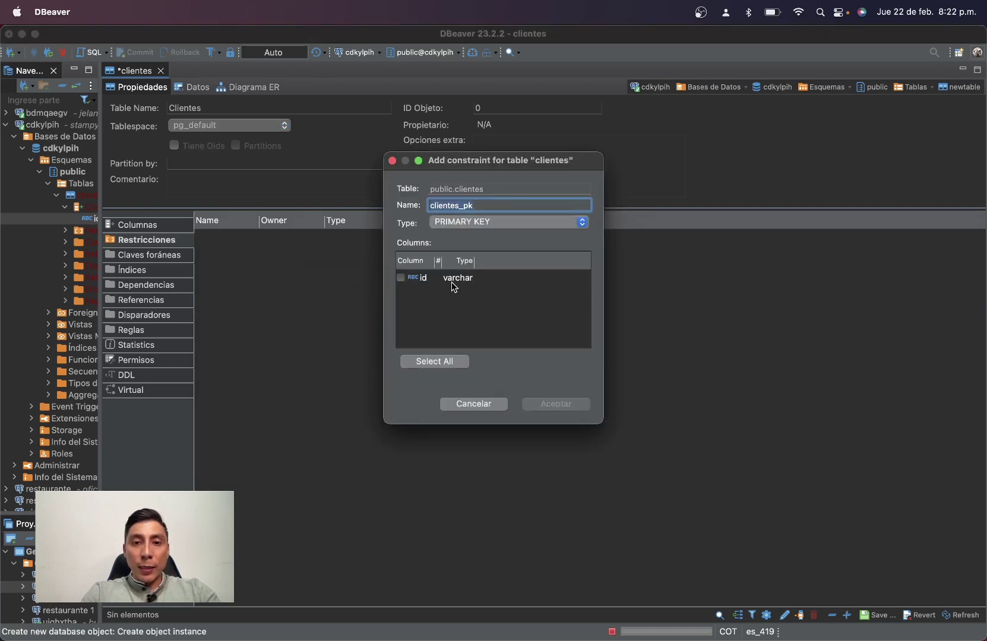
click(402, 279)
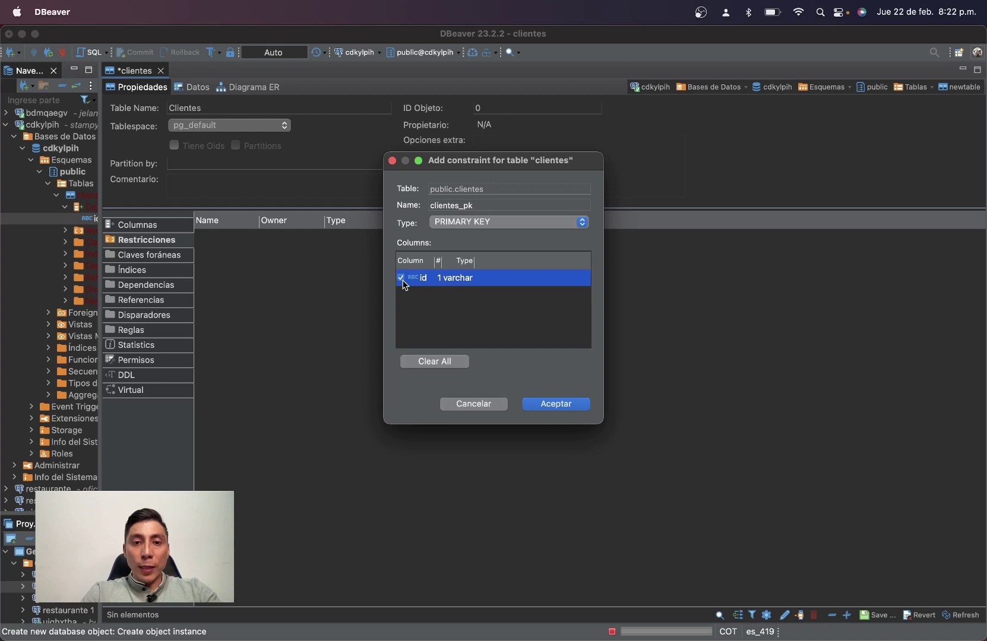
click(478, 222)
click(481, 225)
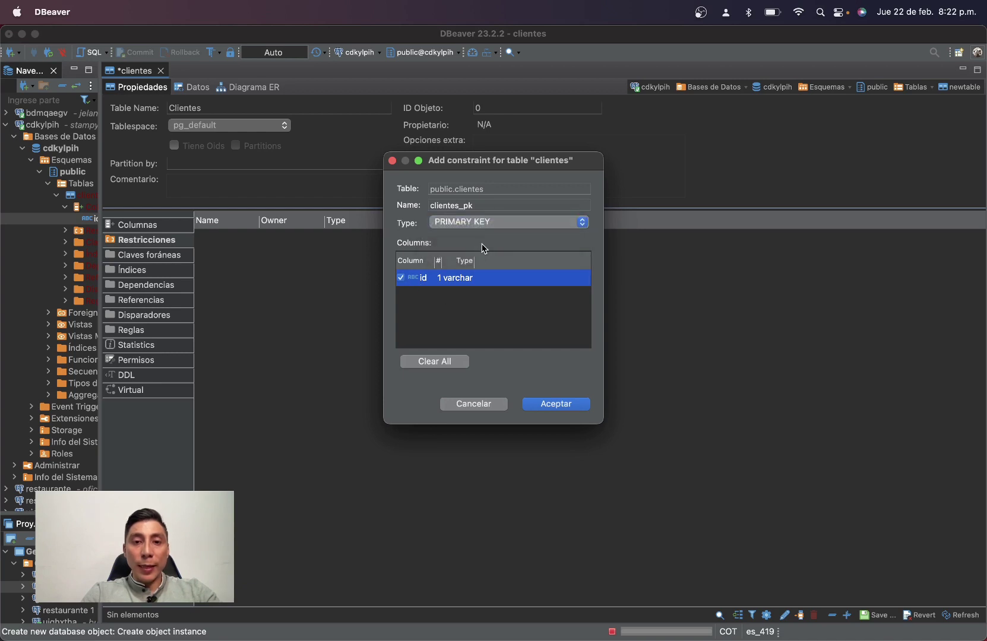
click(555, 406)
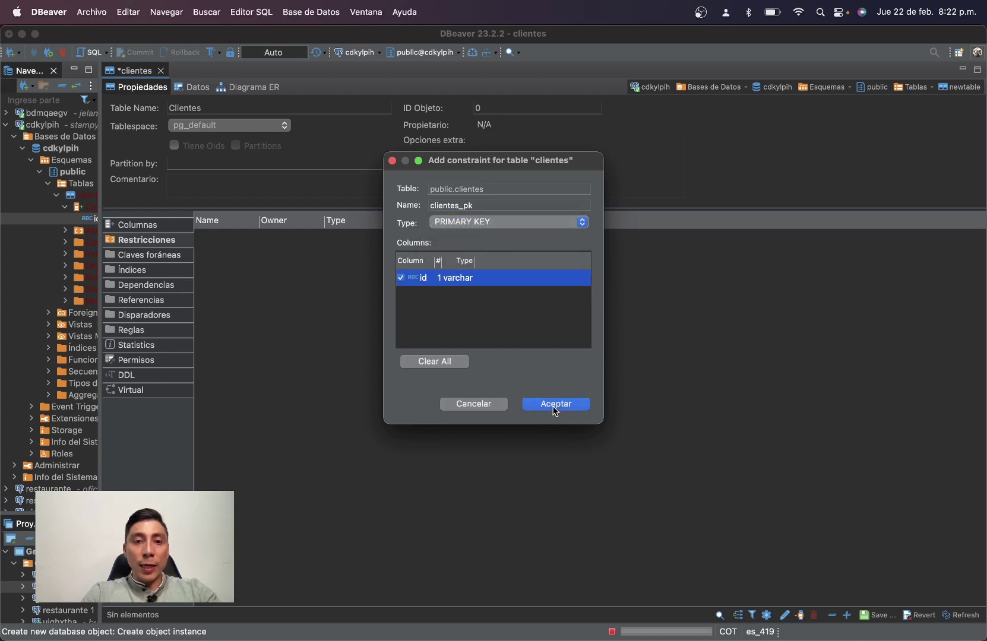
Check the new constraint, then go back to the Columnas list.
click(249, 239)
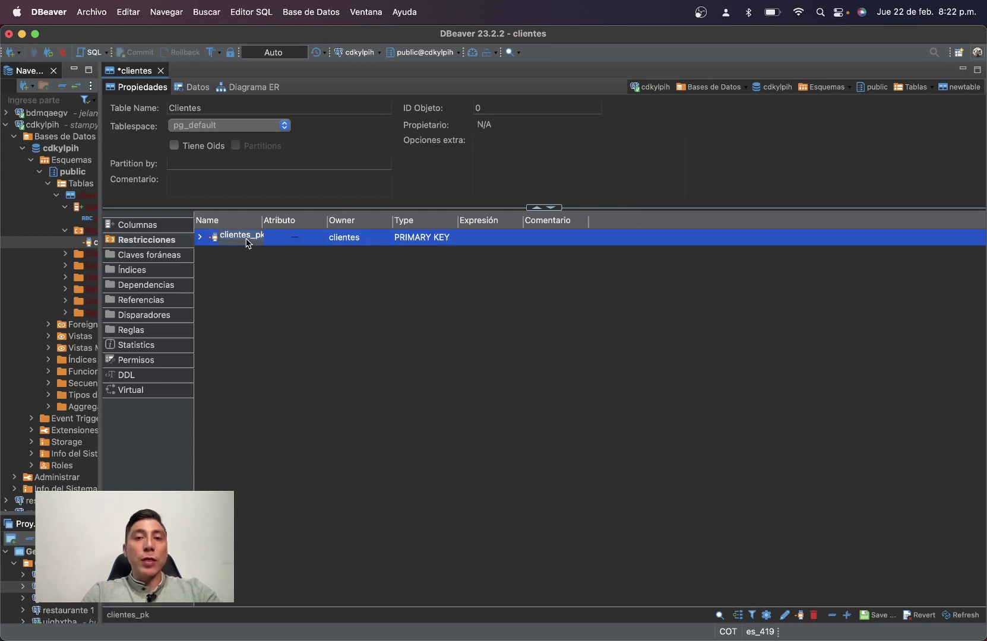
click(383, 331)
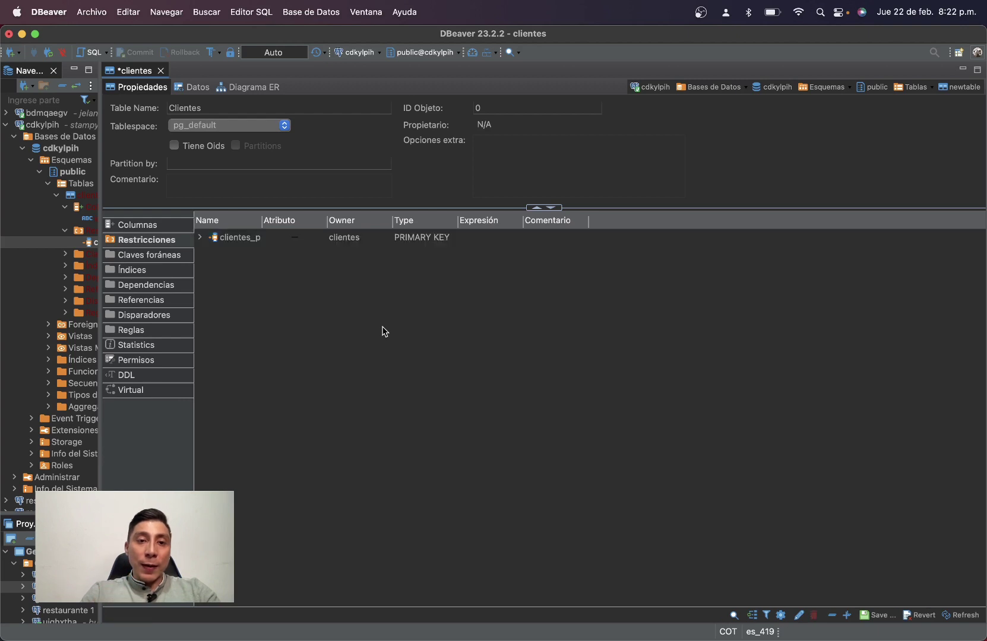
click(158, 227)
click(168, 241)
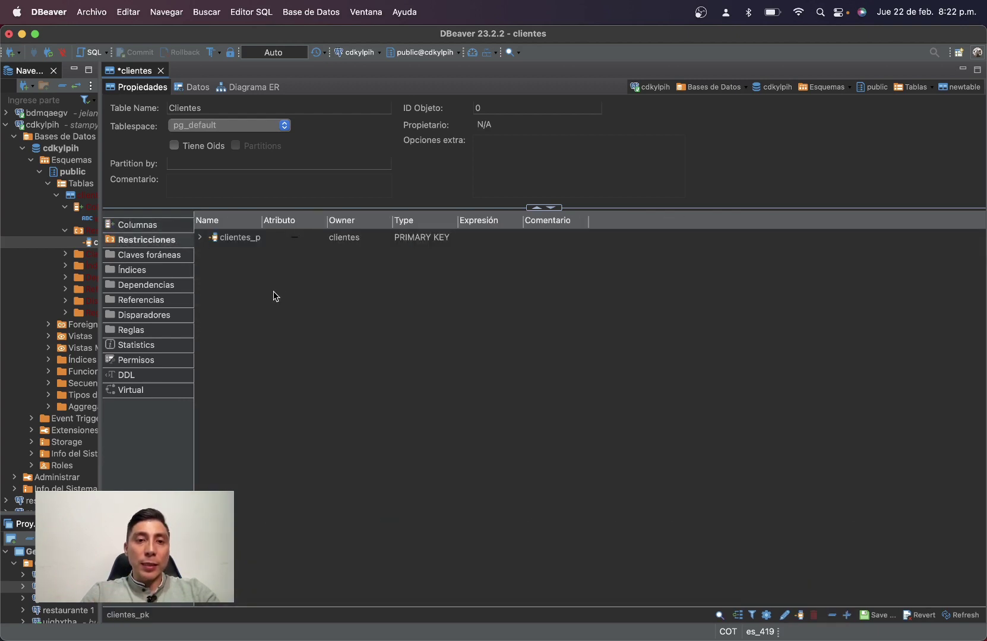
click(143, 228)
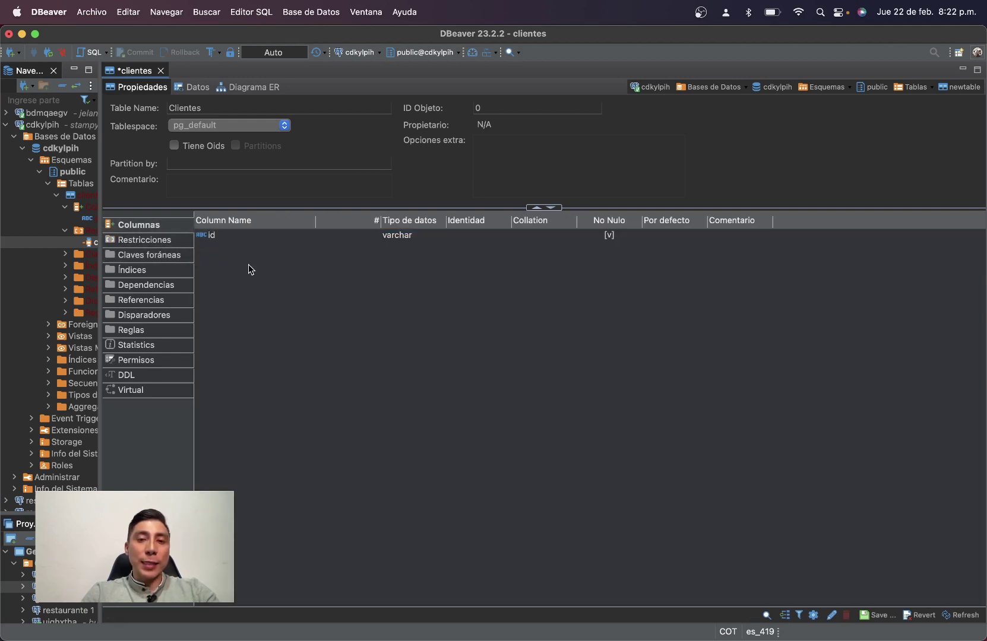
Create two nullable varchar columns, nombre_cliente and identificacion, via Crear Nueva Columna.
right_click(325, 291)
click(349, 294)
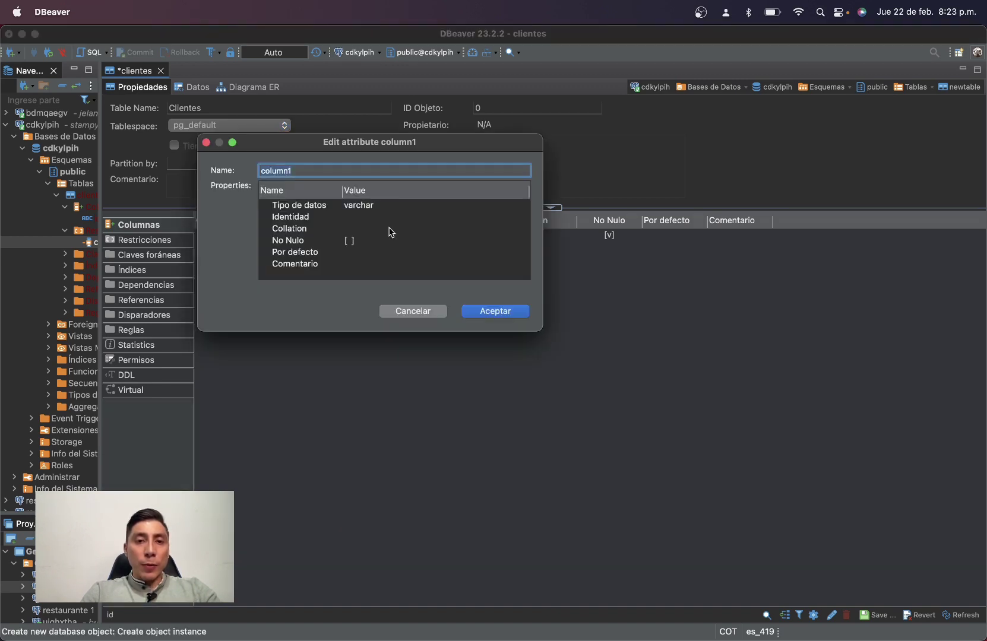
text(Nombre_cliente)
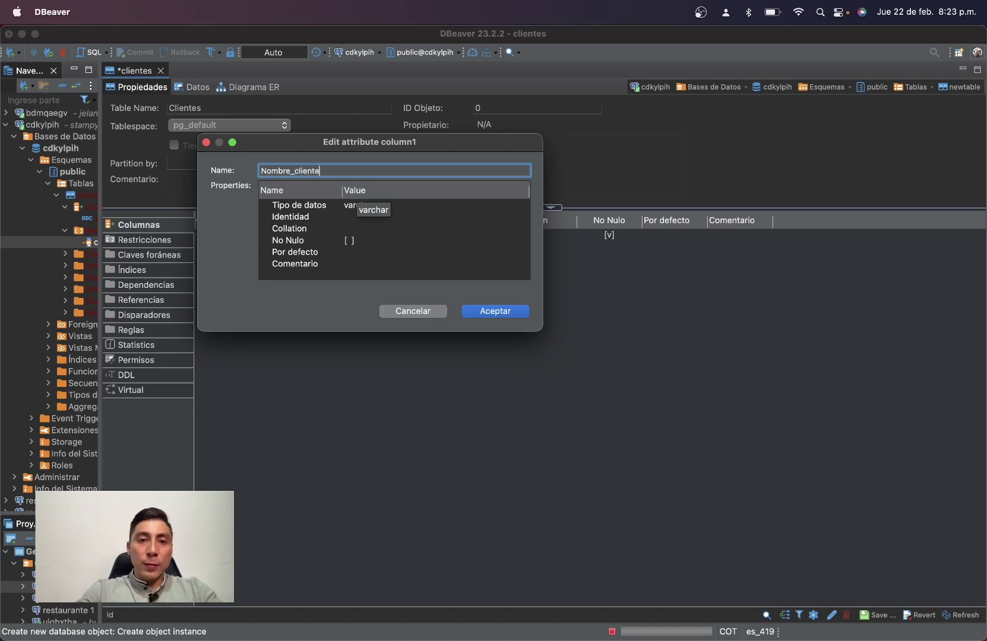
click(359, 209)
click(491, 312)
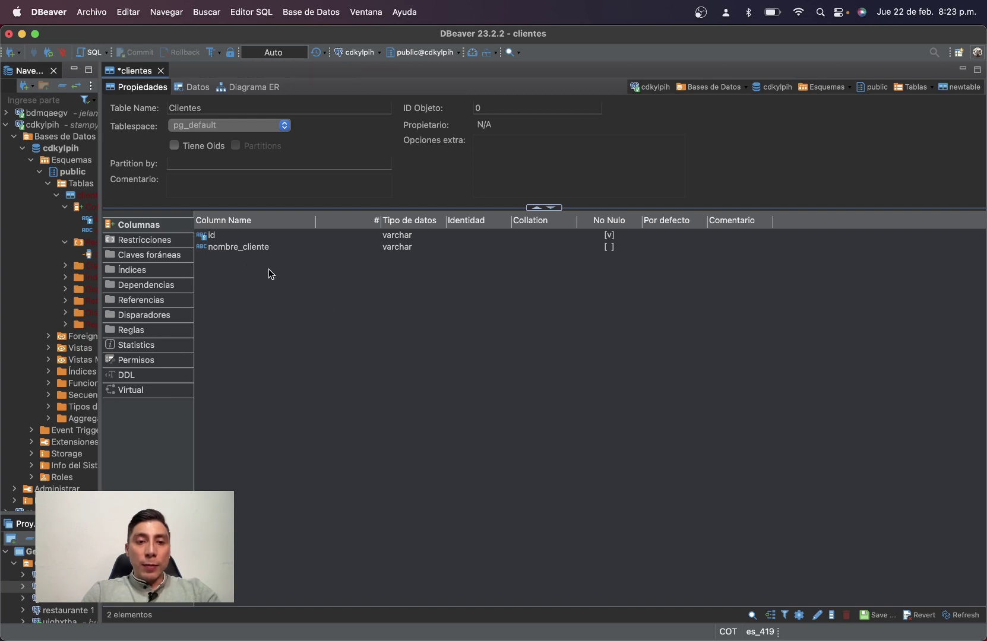
right_click(301, 301)
click(308, 309)
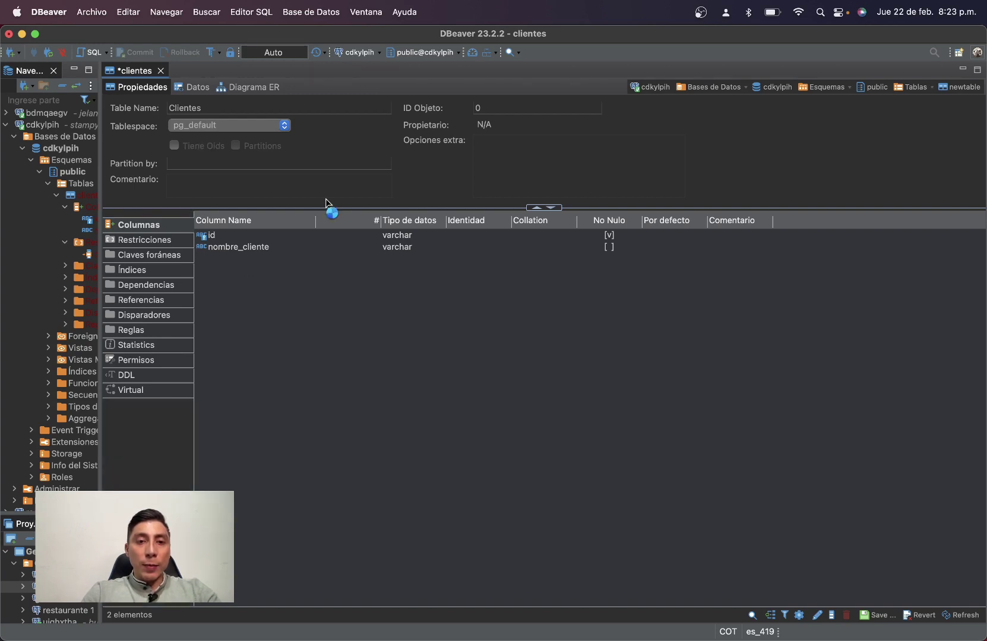
text(Identificacion)
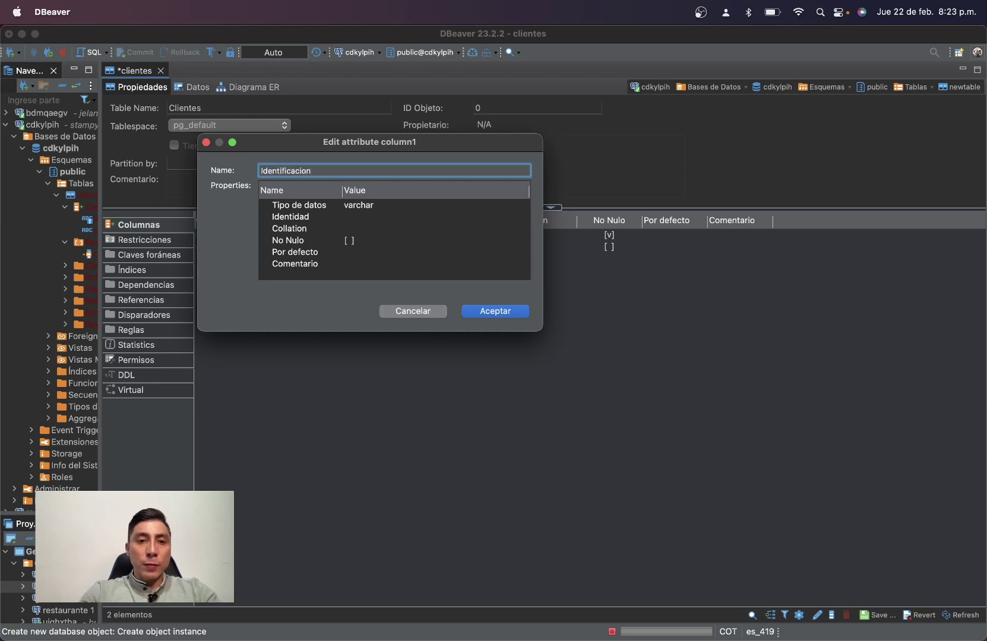
click(366, 208)
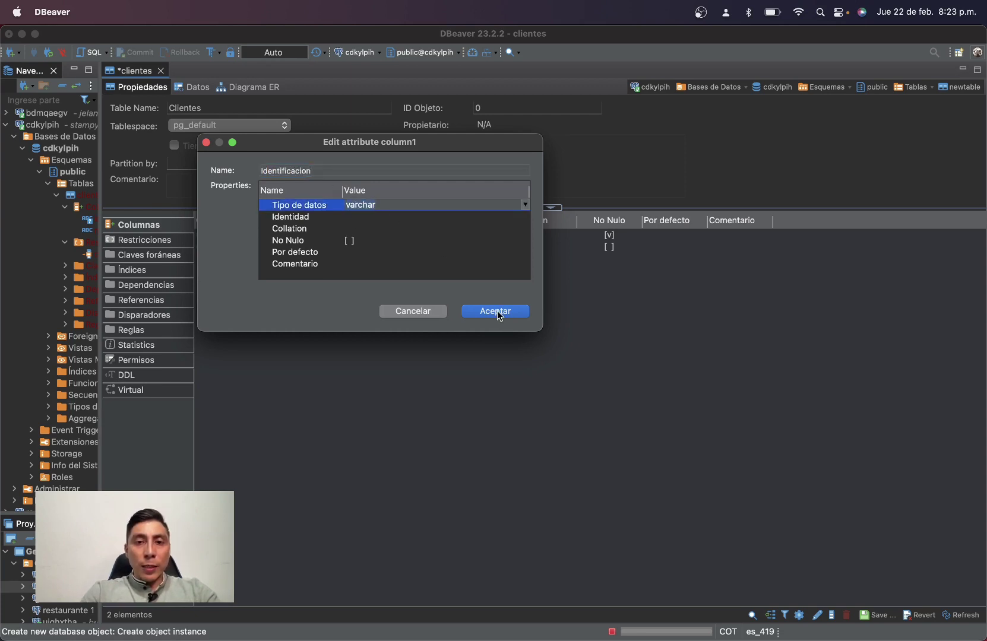
click(497, 312)
right_click(319, 310)
Add nullable varchar columns celular and email to Clientes.
click(374, 323)
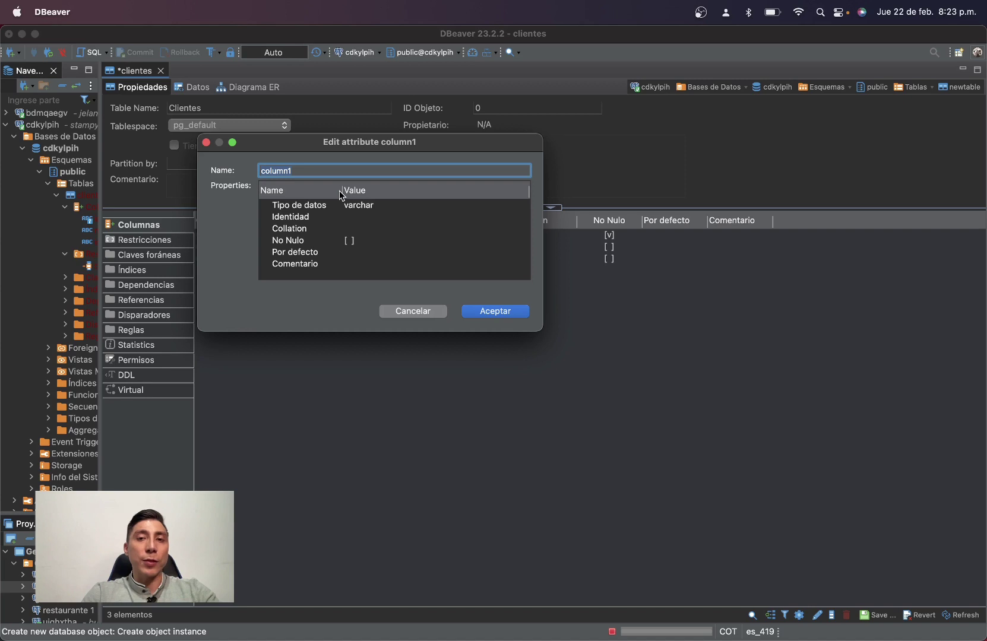
text(Celuar)
key(BackSpace)
text(lar)
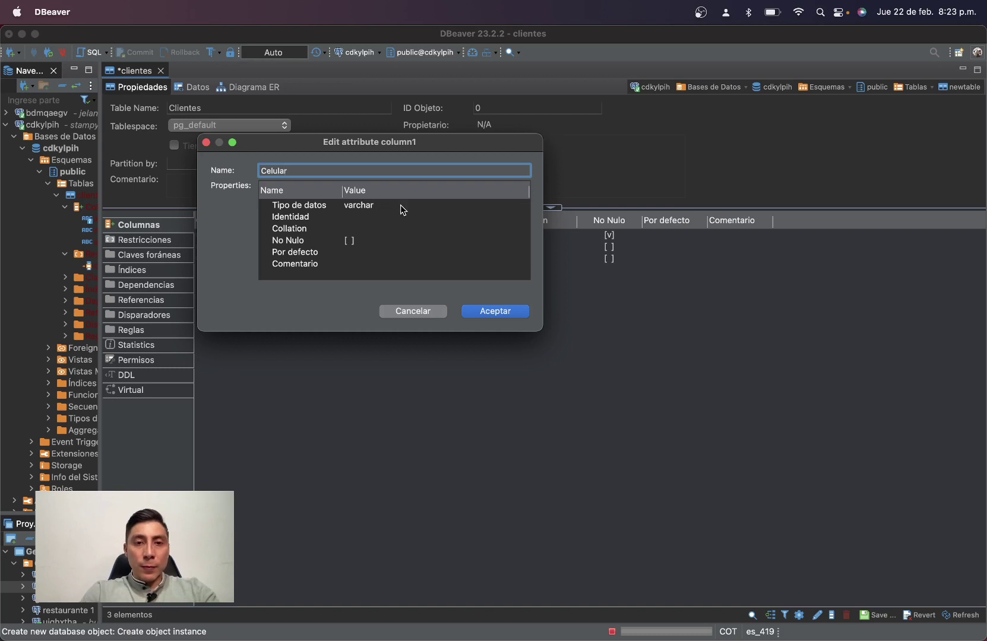
click(398, 205)
click(494, 311)
key(super+n)
text(Corre)
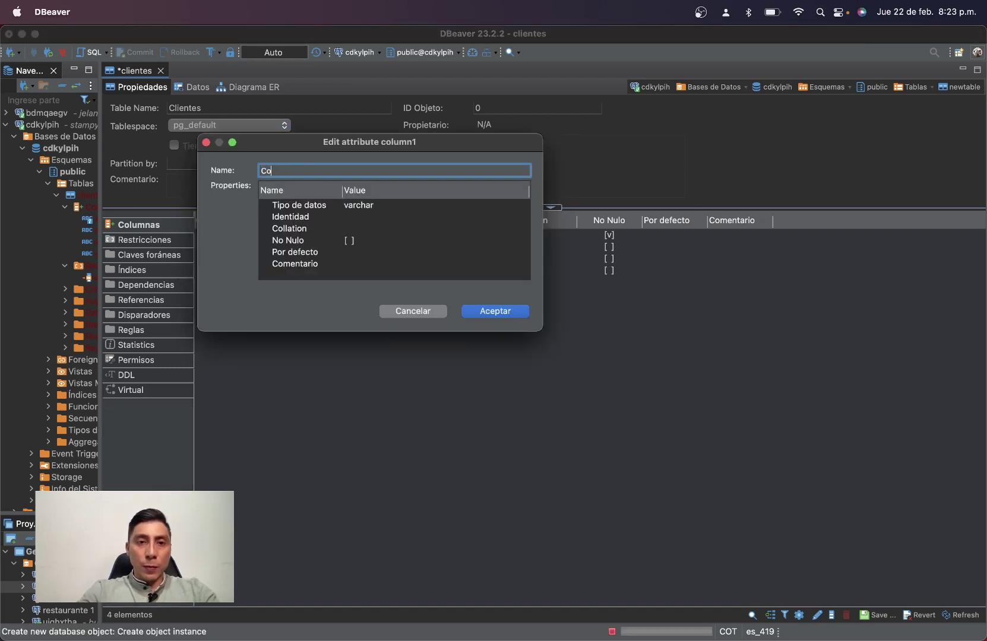
click(350, 219)
click(375, 216)
click(371, 206)
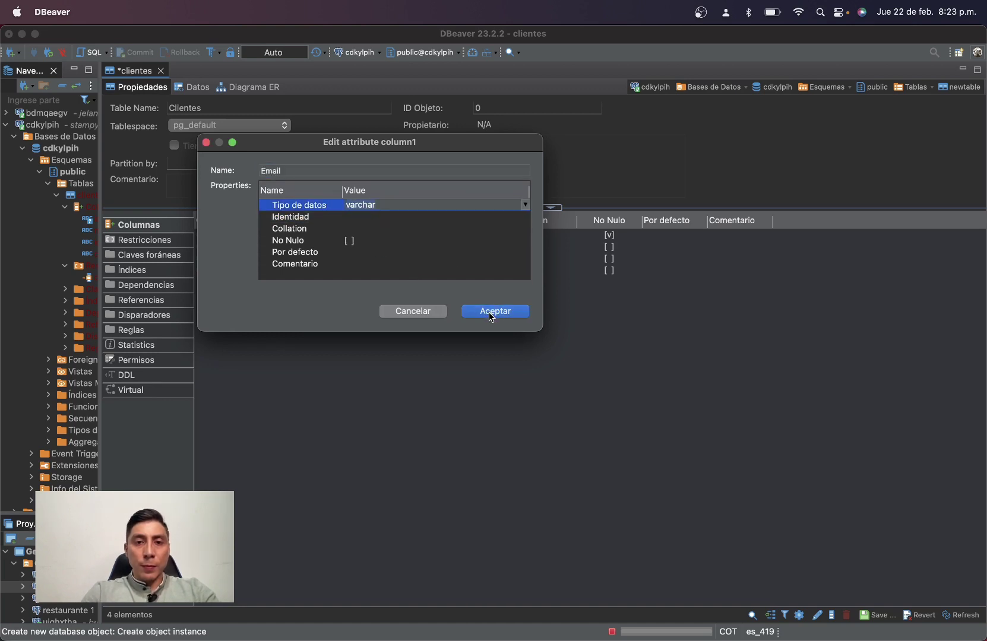
click(494, 312)
Add varchar columns direccion and ciudad, then review the save SQL.
right_click(359, 304)
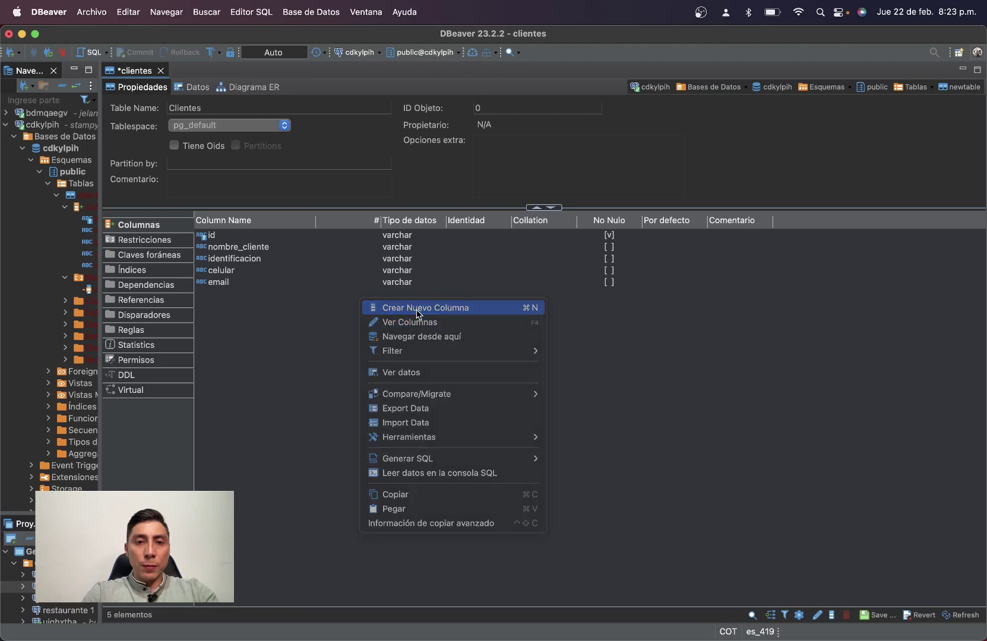
click(386, 309)
text(Direccion)
click(376, 206)
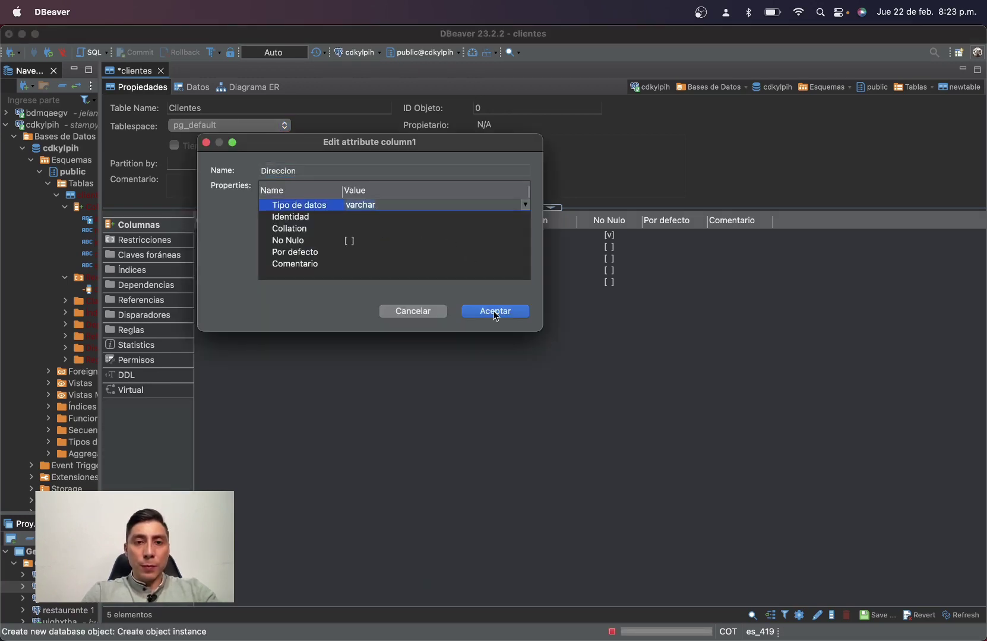
click(494, 311)
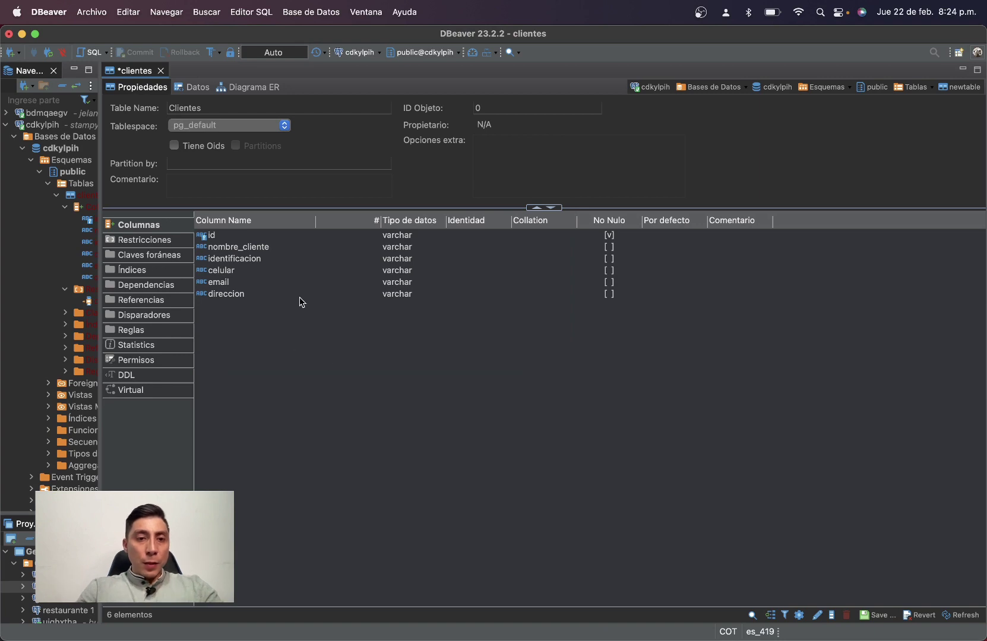
right_click(361, 343)
click(392, 347)
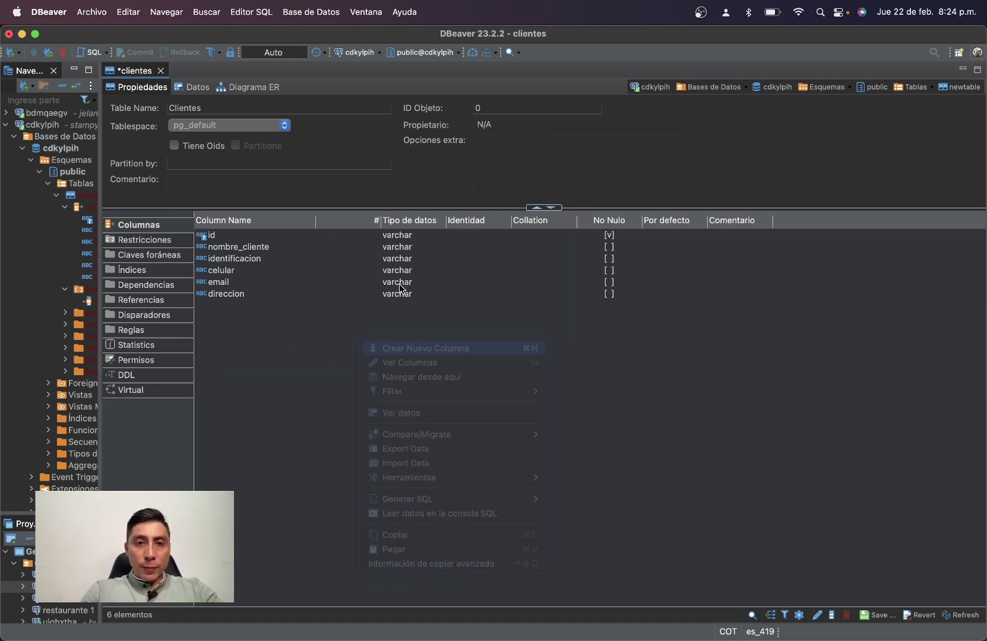
text(Ciudad)
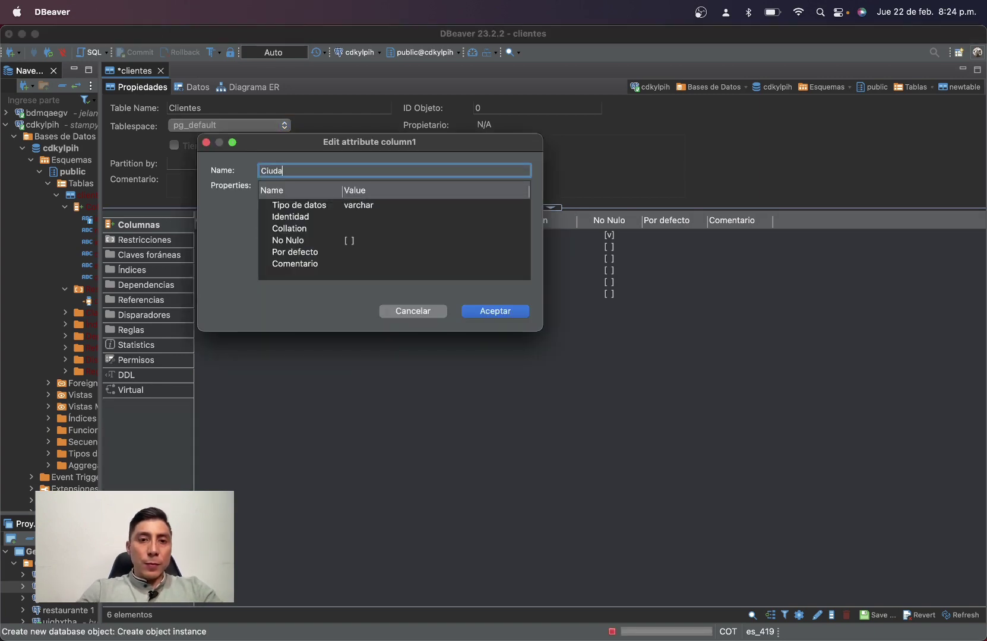
click(399, 205)
click(475, 316)
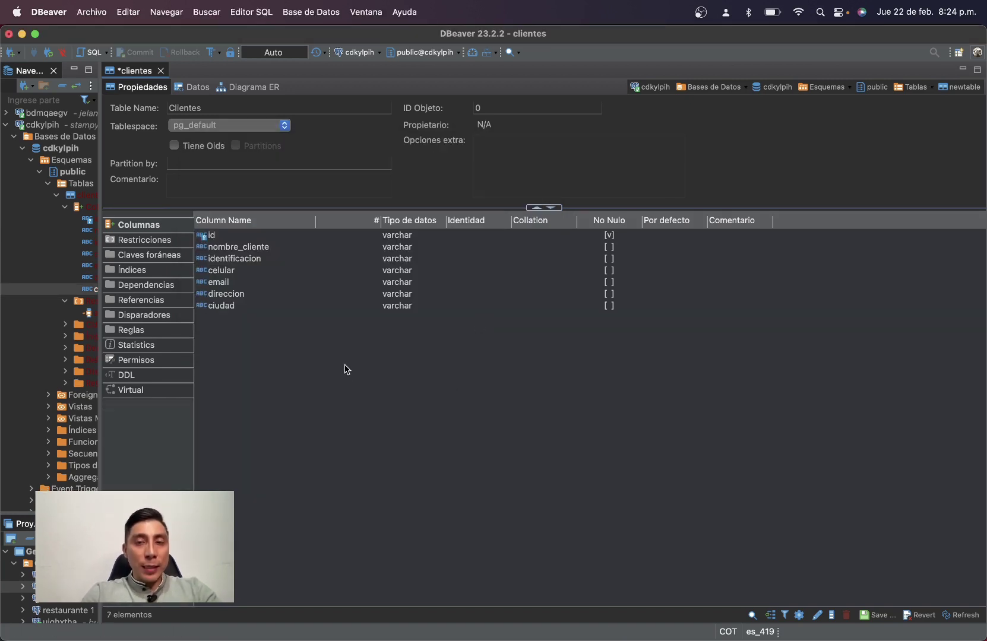
click(870, 614)
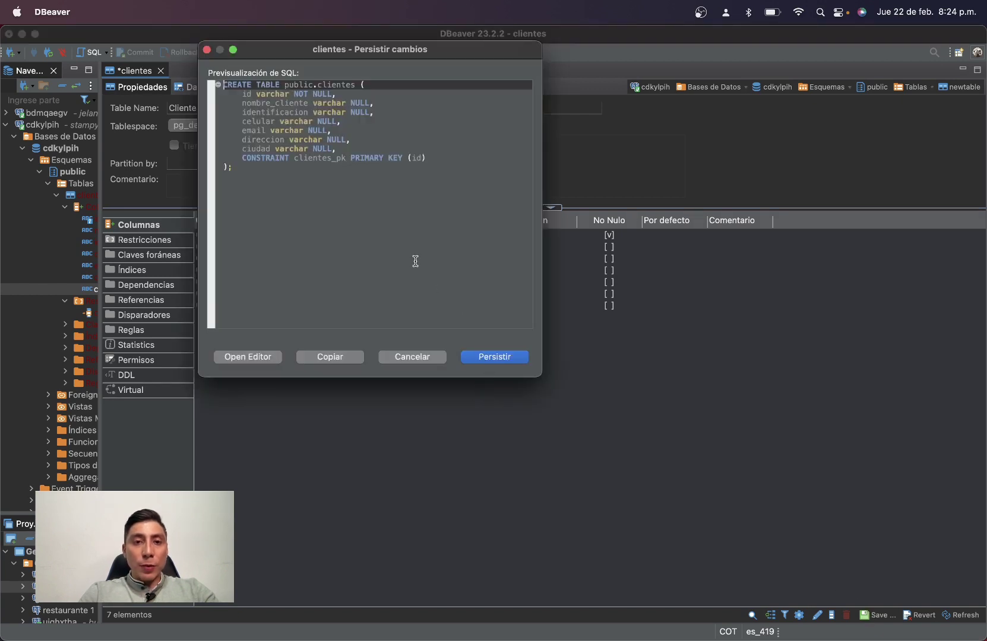
Review the clientes CREATE TABLE script and its id column in the Persistir cambios preview.
drag(252, 179, 185, 77)
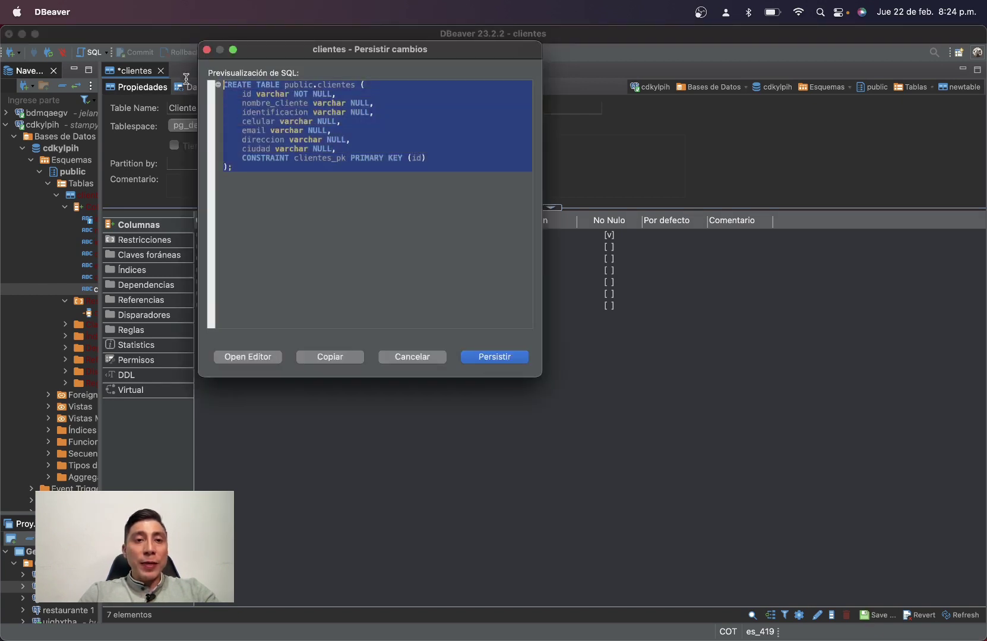
click(246, 180)
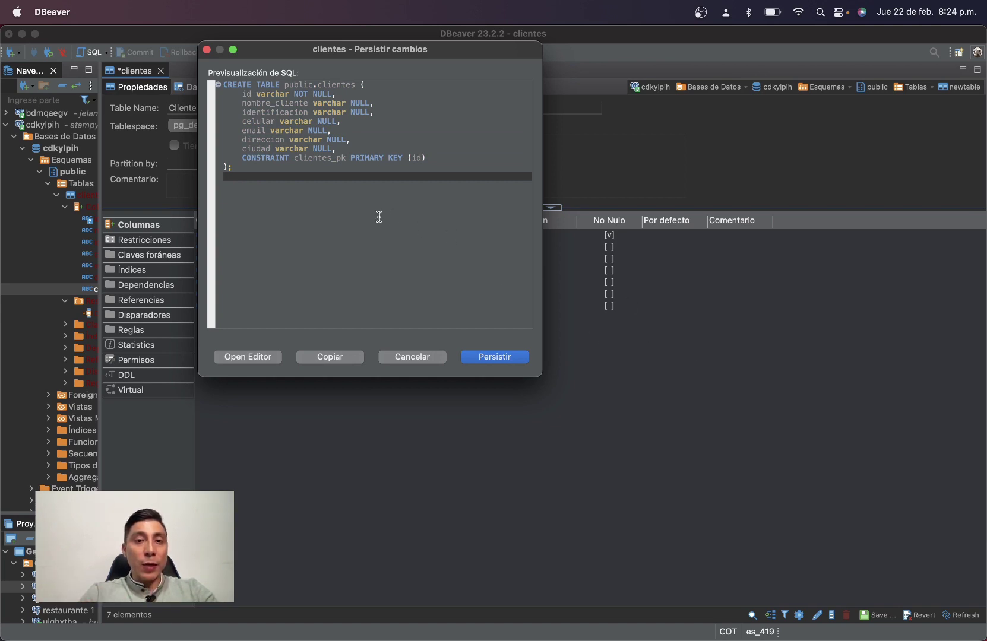
drag(258, 181, 206, 83)
click(282, 213)
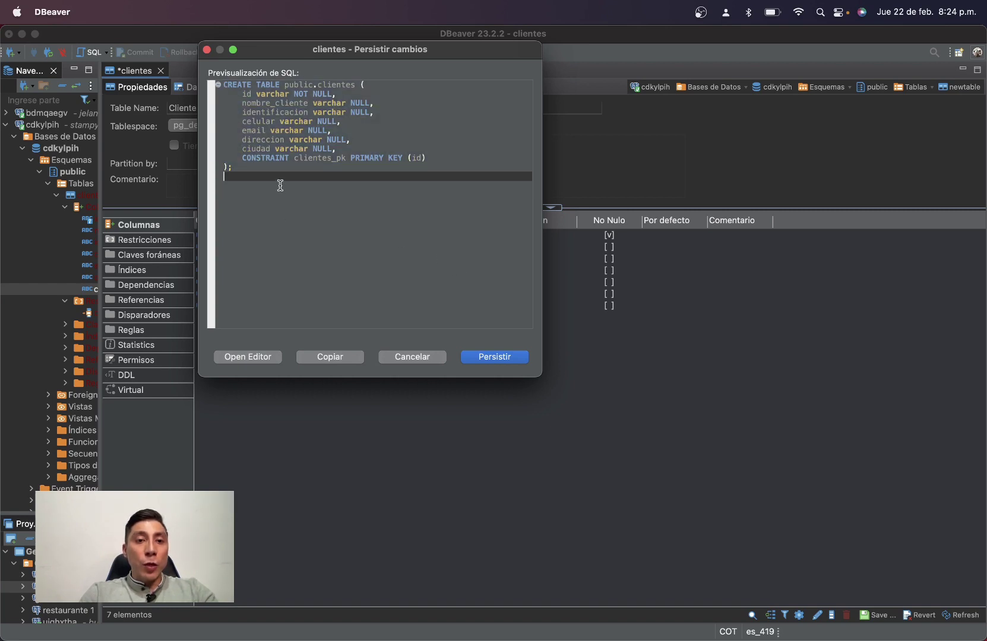
drag(281, 186, 195, 78)
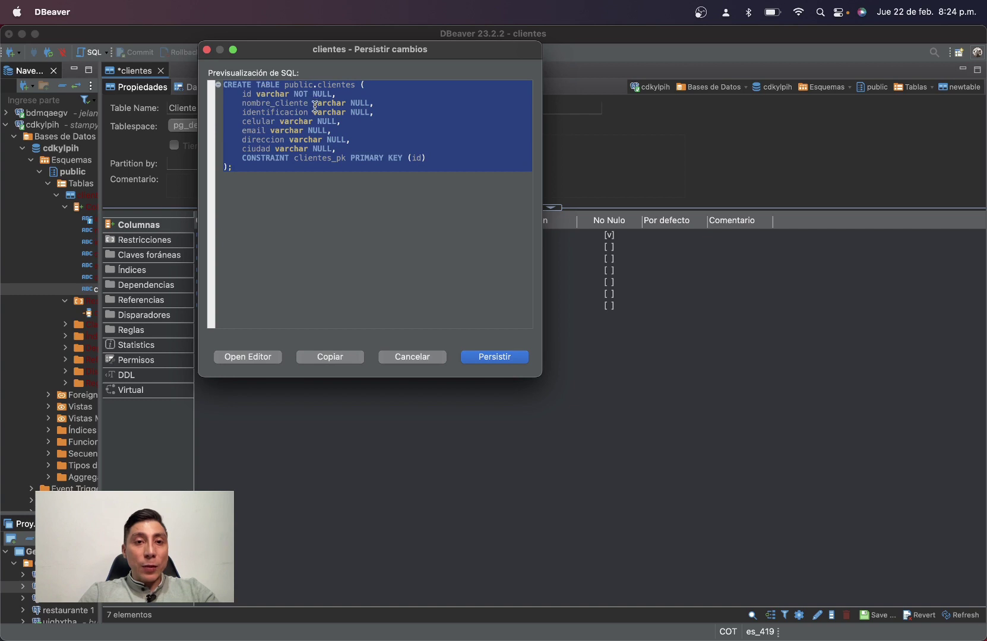
click(248, 86)
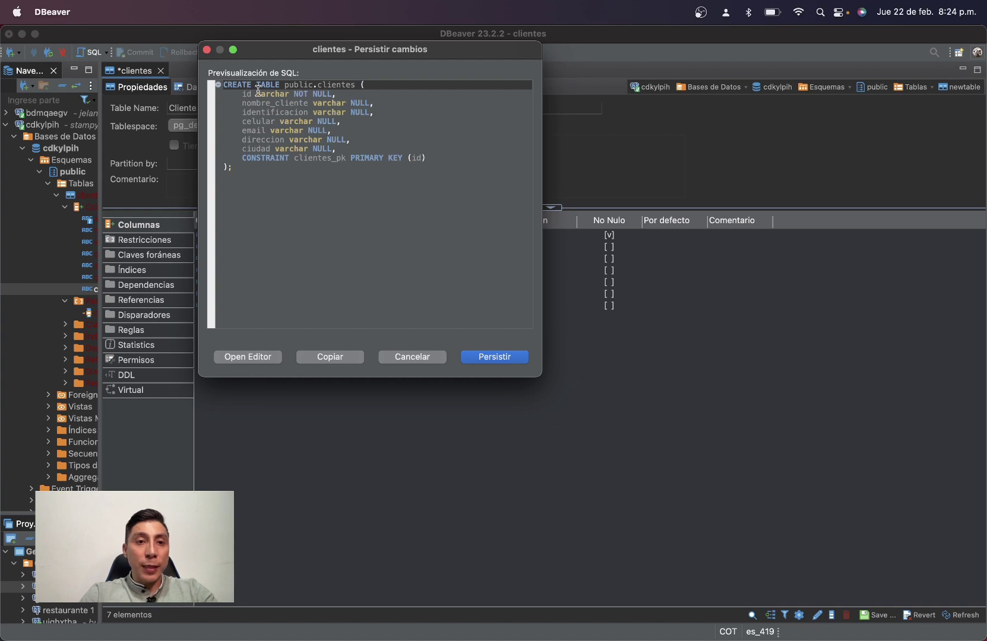
drag(242, 94, 335, 94)
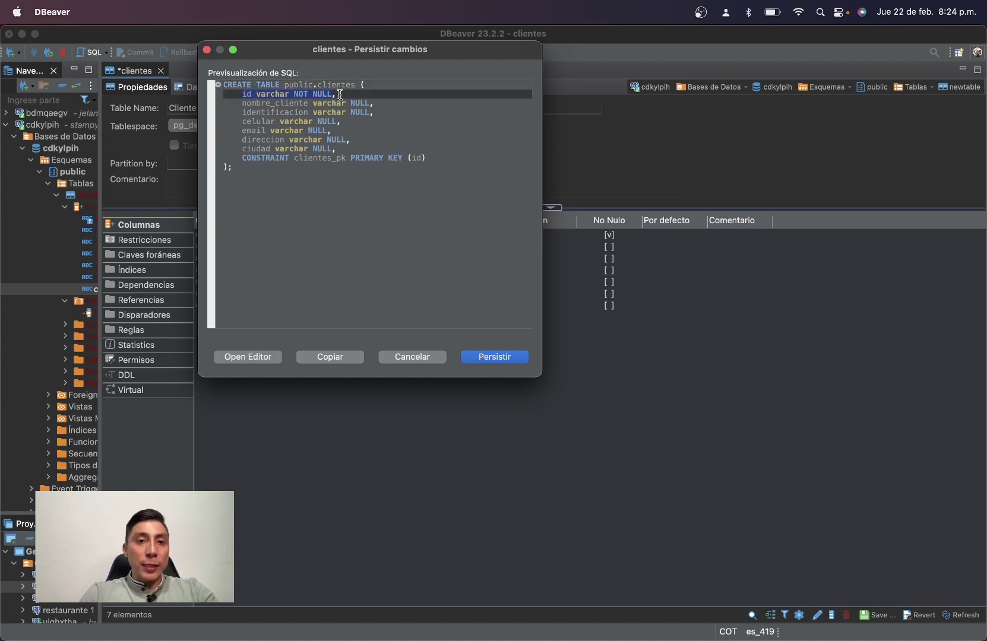
click(245, 103)
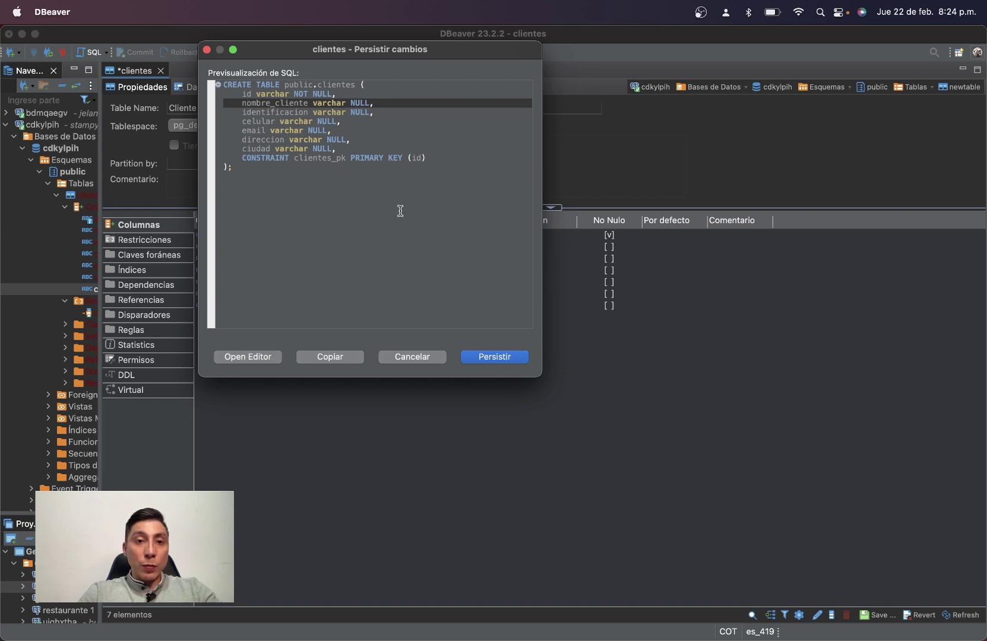
click(262, 160)
key(super+a)
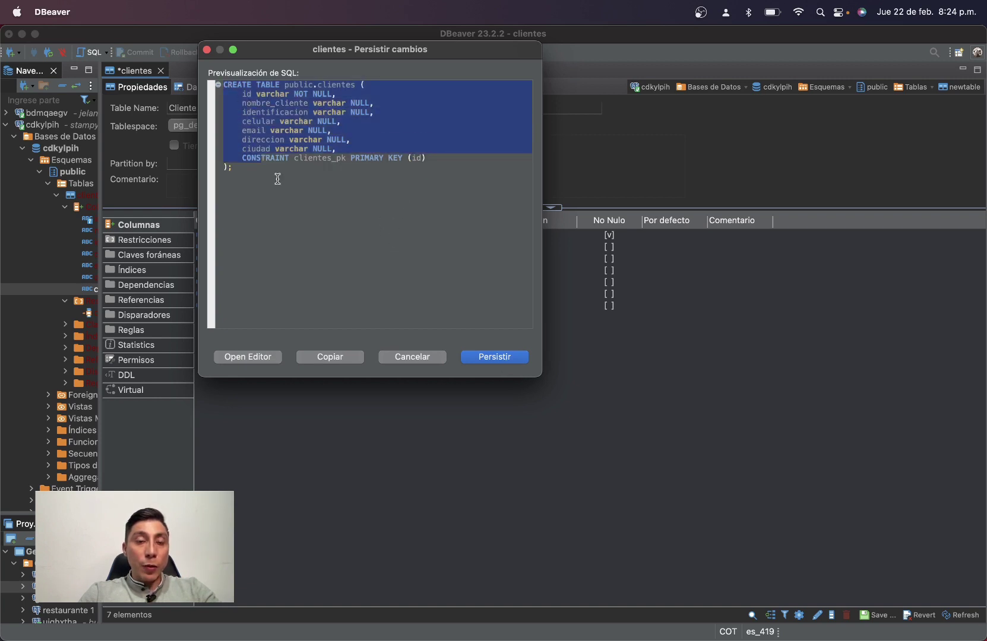
click(279, 177)
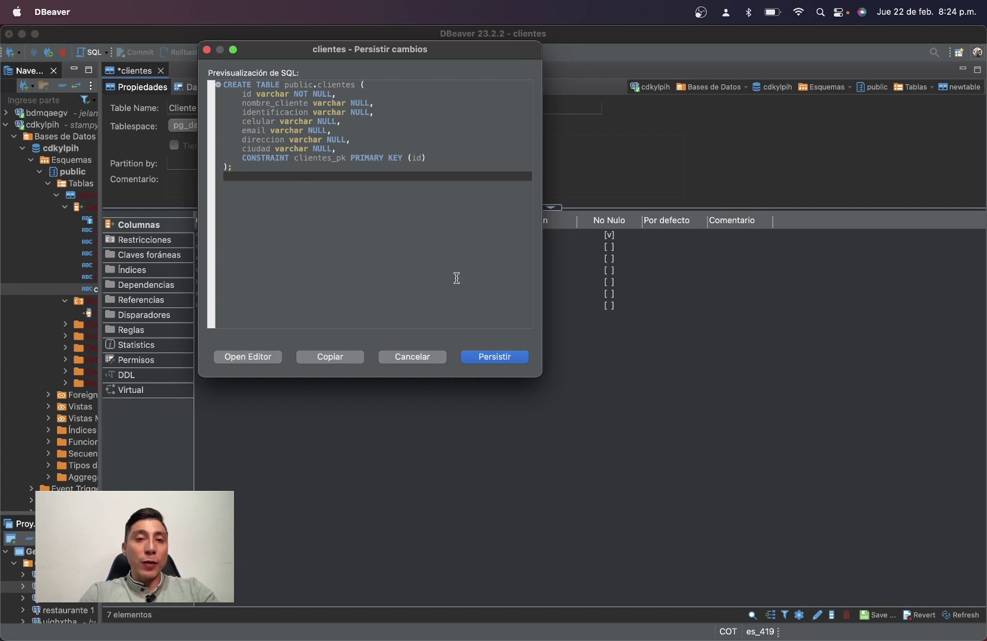
Persist the clientes table and switch to the ElephantSQL browser desktop.
click(496, 356)
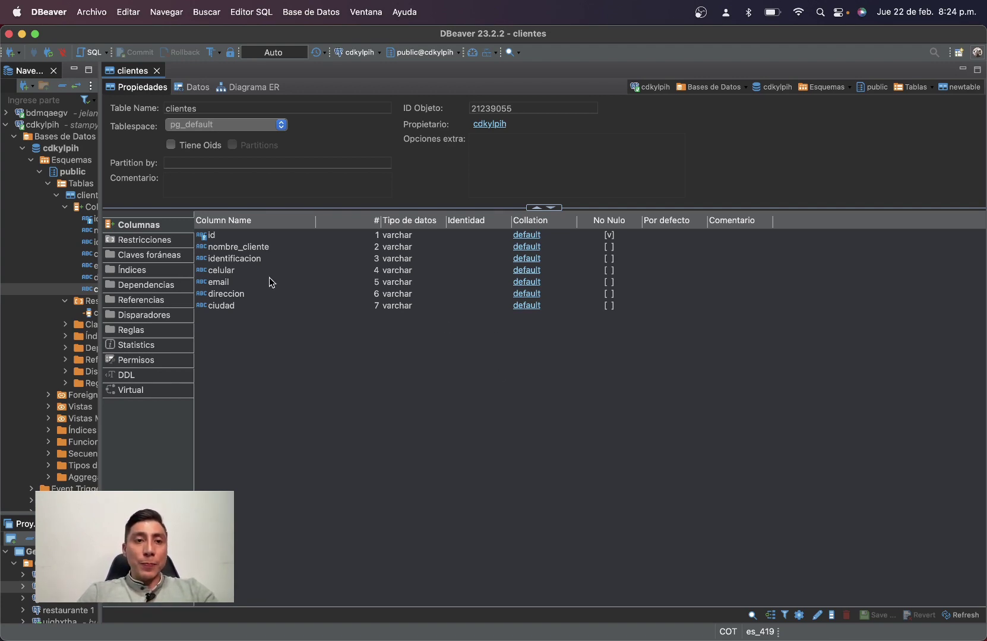
click(57, 195)
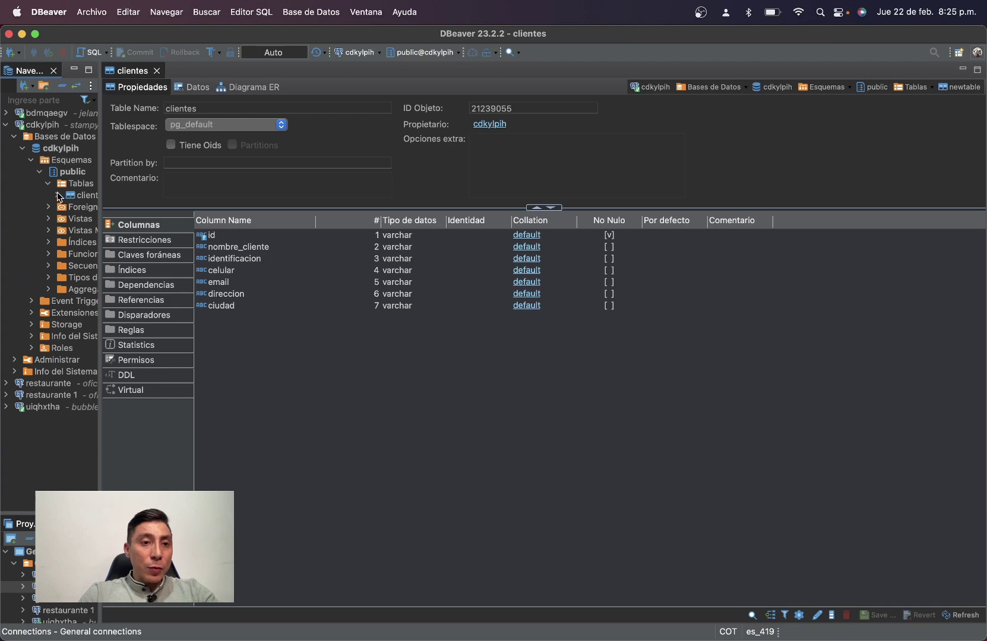
drag(99, 199, 126, 200)
click(99, 200)
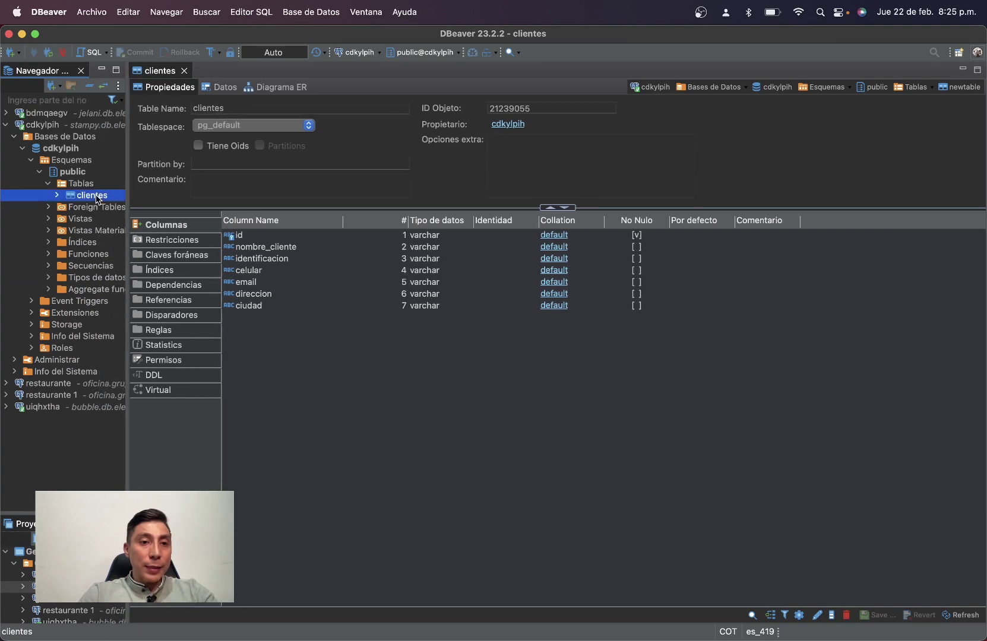
key(ctrl+Up)
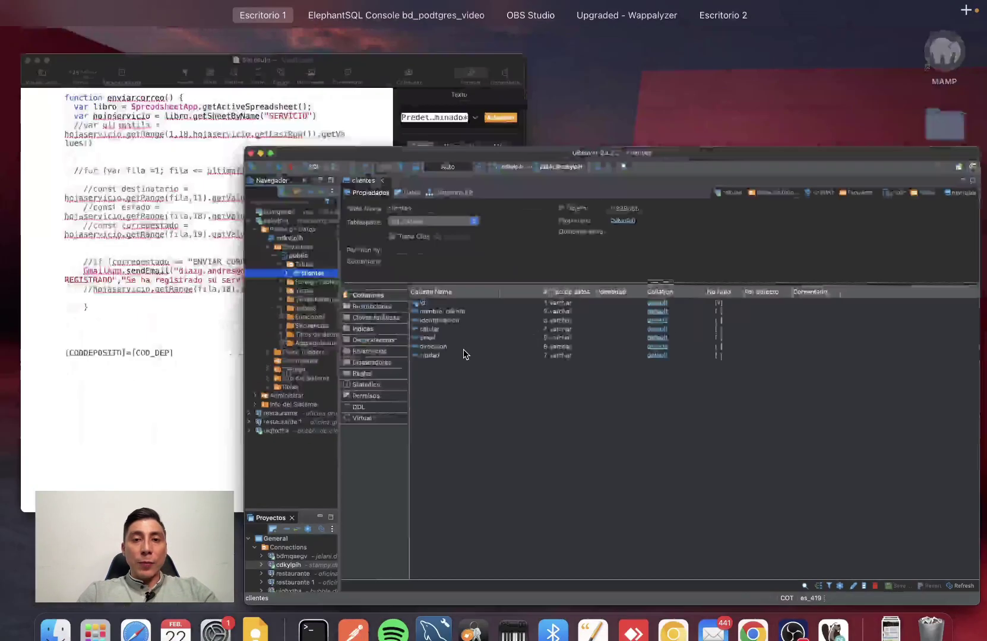
click(431, 67)
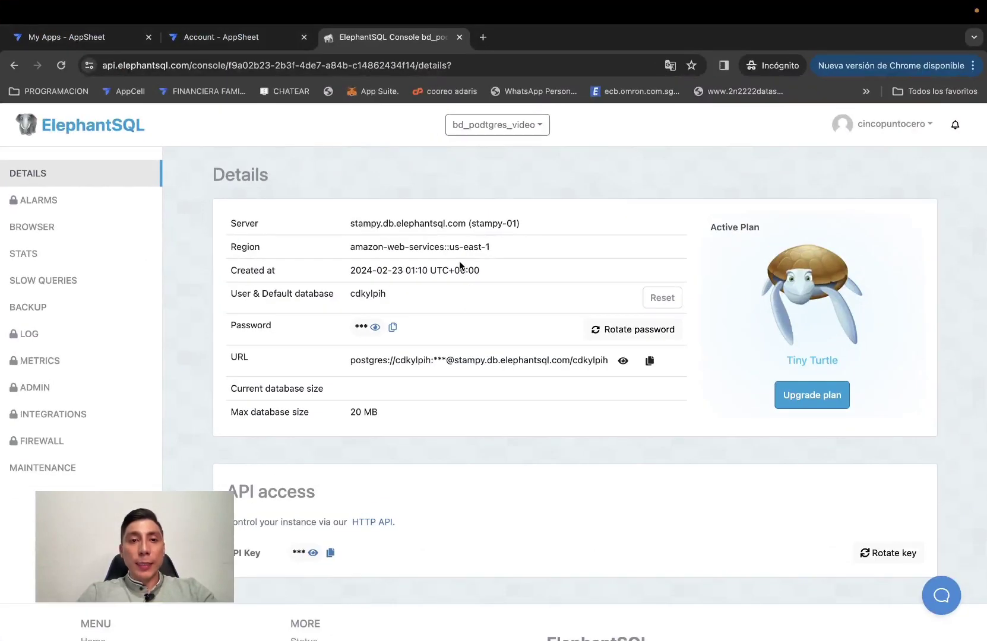
From the AppSheet account's Sources tab, start a New Data Source.
click(248, 38)
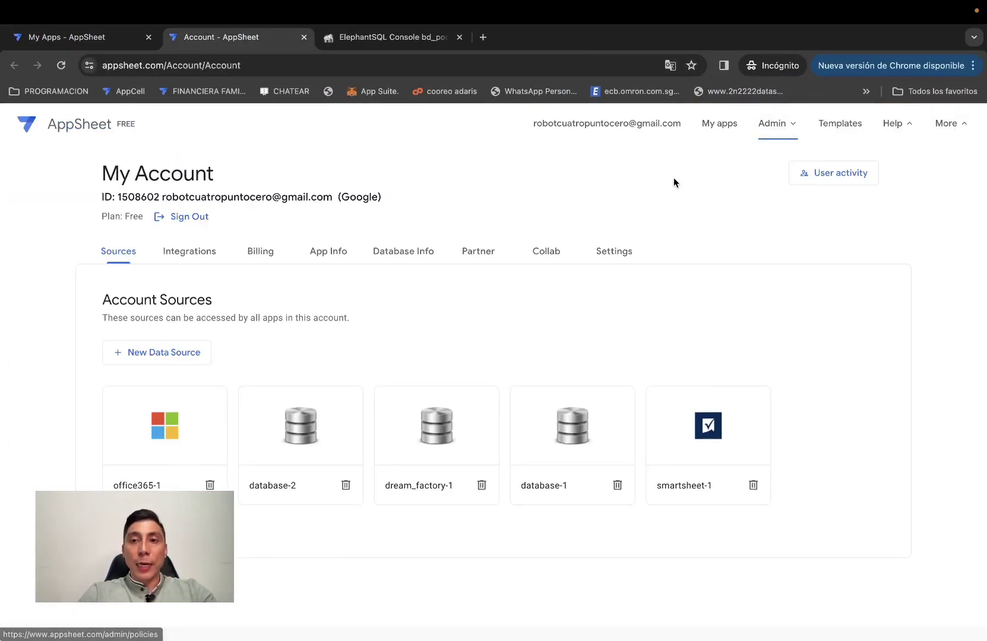
click(605, 131)
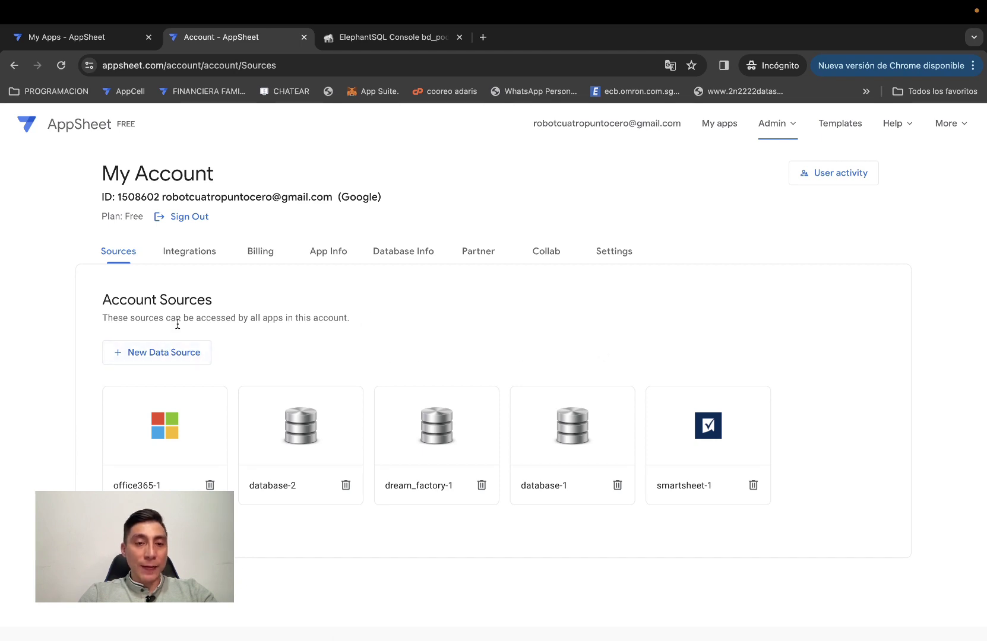
click(157, 358)
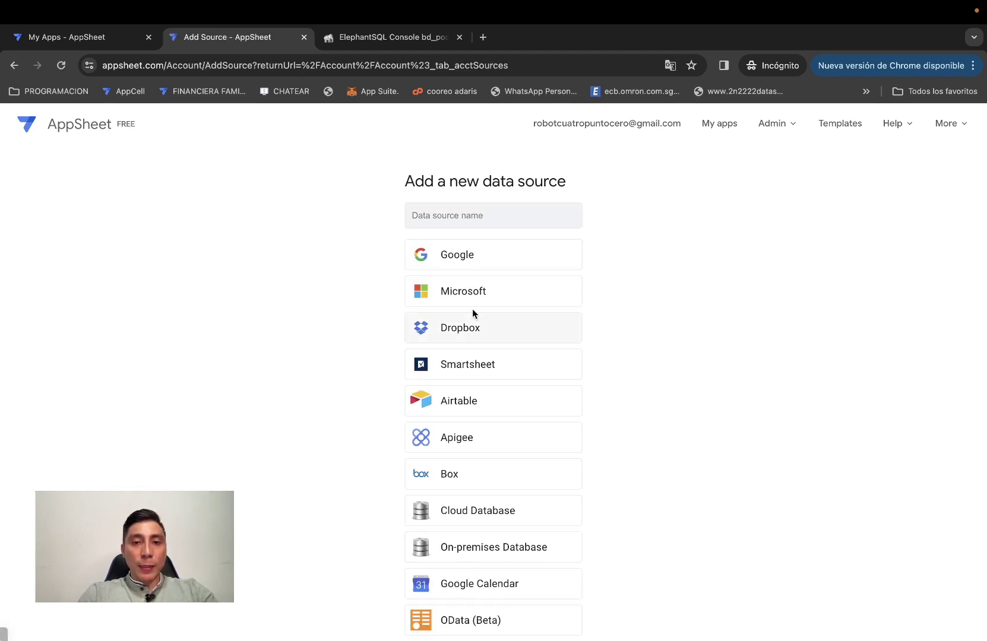
Choose Cloud Database as the source with Postgres as the database type.
scroll(357, 375, down, 2)
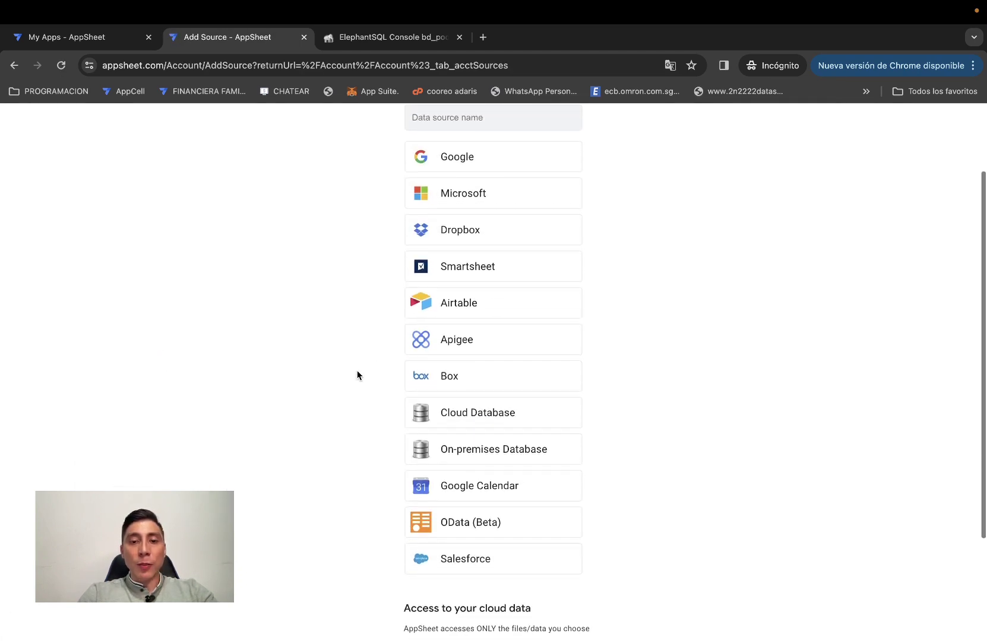
click(507, 418)
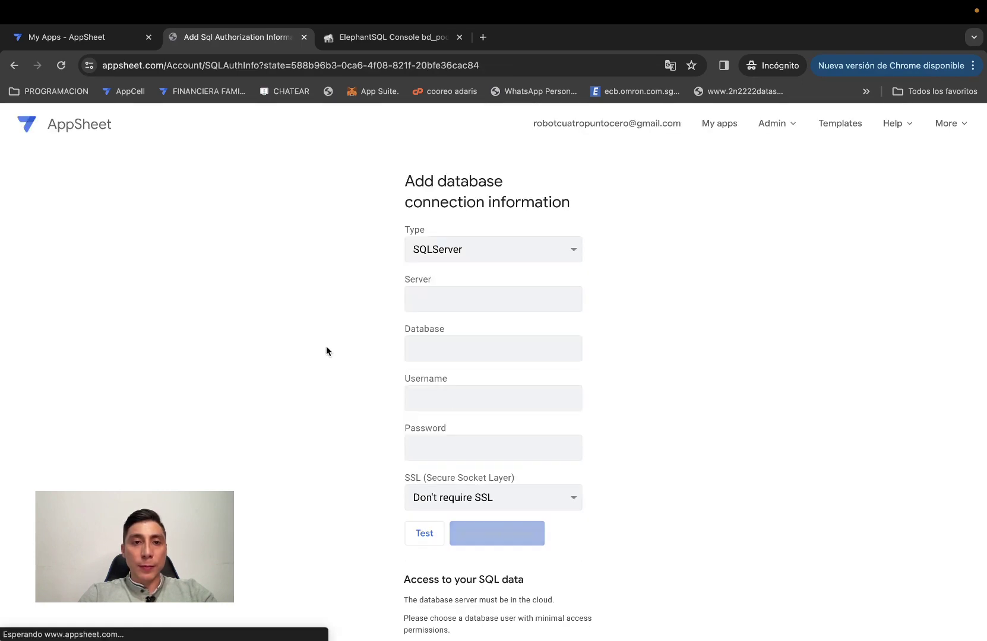
click(486, 242)
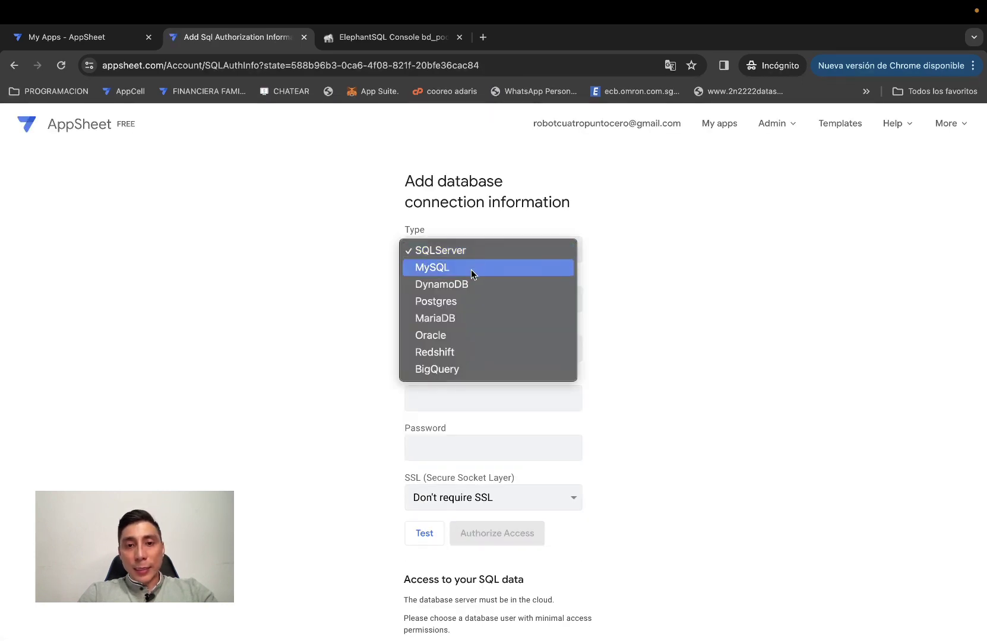
click(460, 302)
click(476, 256)
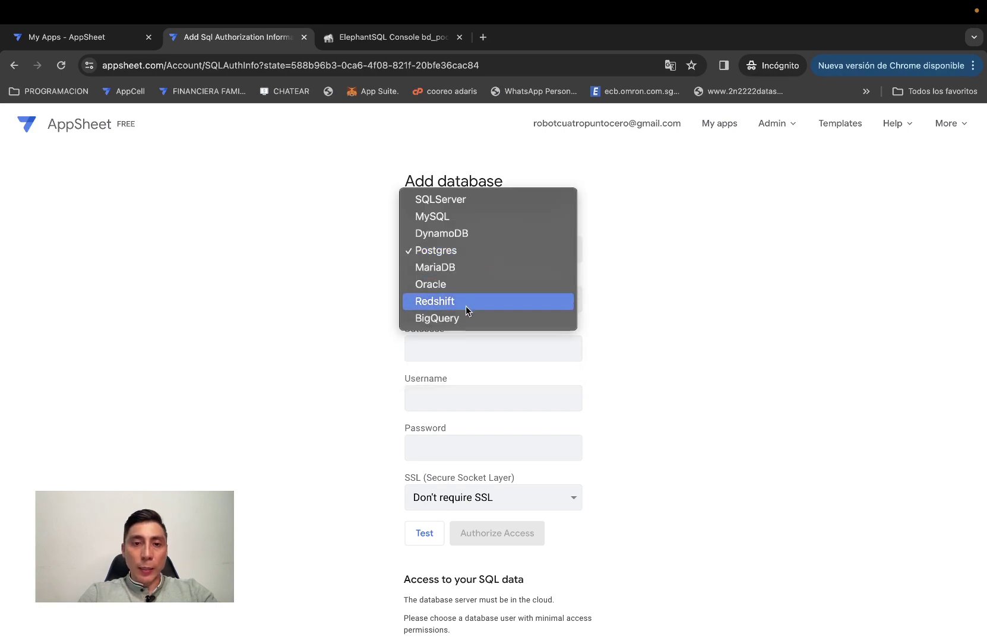
click(467, 255)
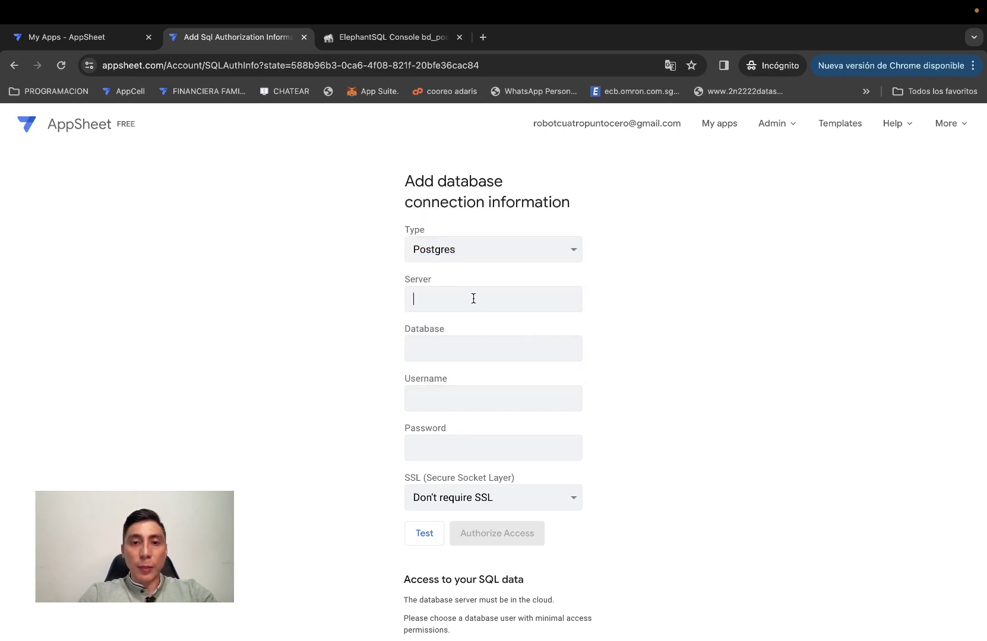
Copy the server stampy.db.elephantsql.com and the database name from ElephantSQL into the form.
click(378, 38)
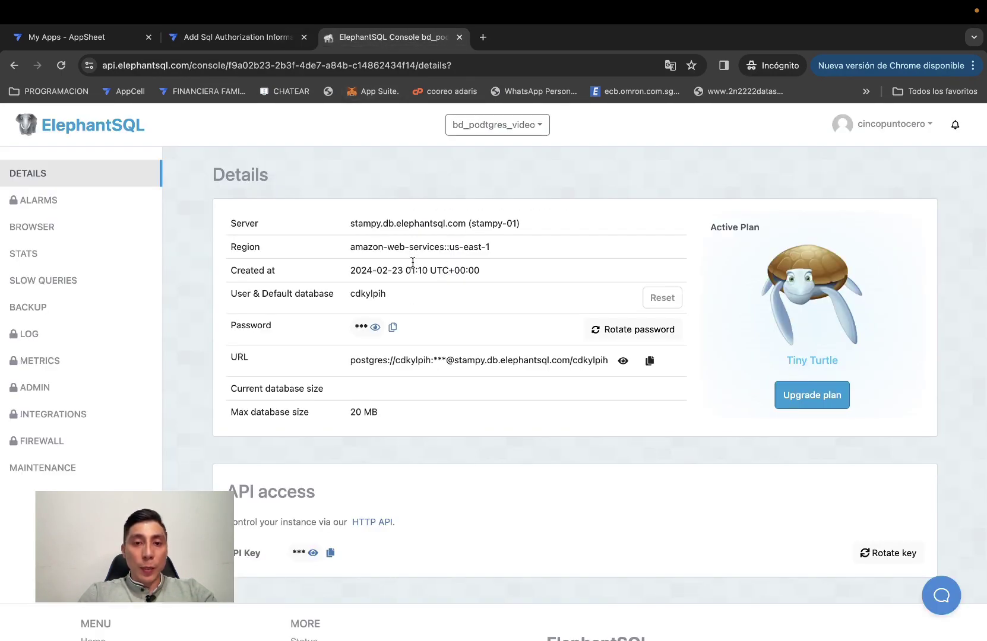
drag(351, 222, 466, 226)
key(super+c)
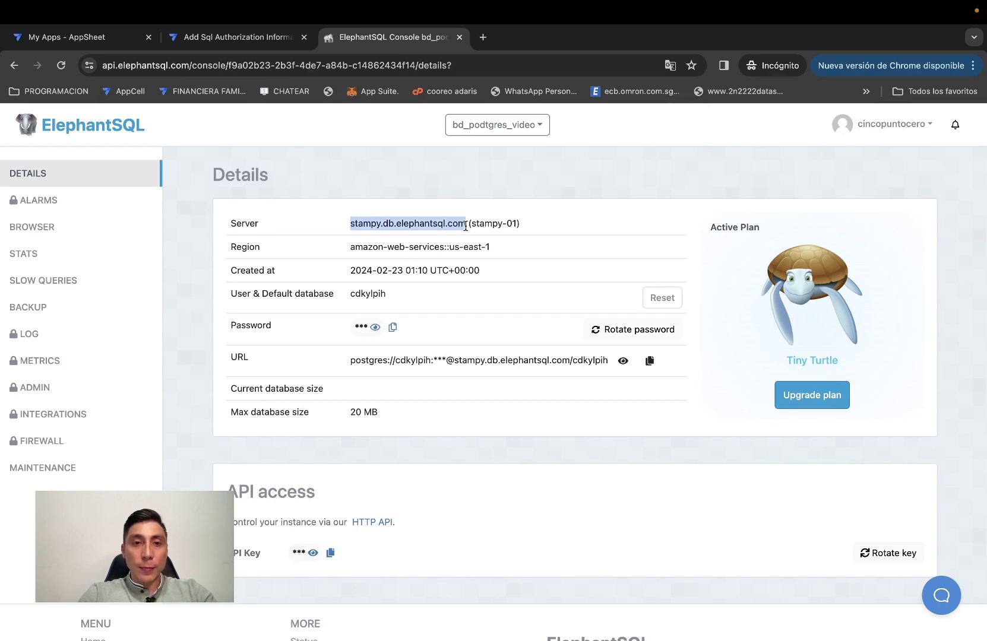
click(245, 38)
key(super+v)
click(435, 350)
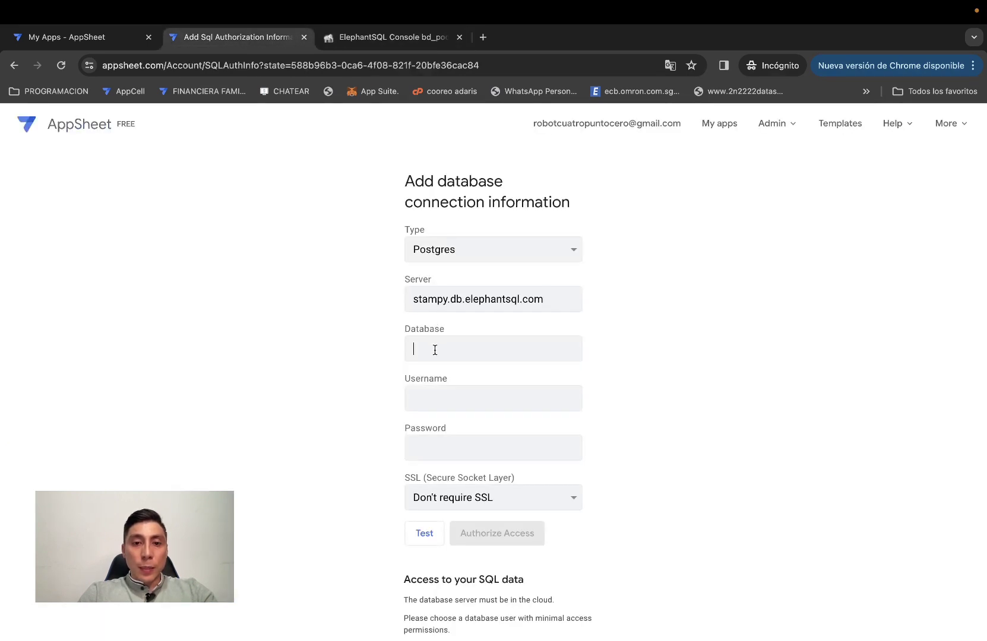
click(402, 39)
double_click(370, 294)
key(super+c)
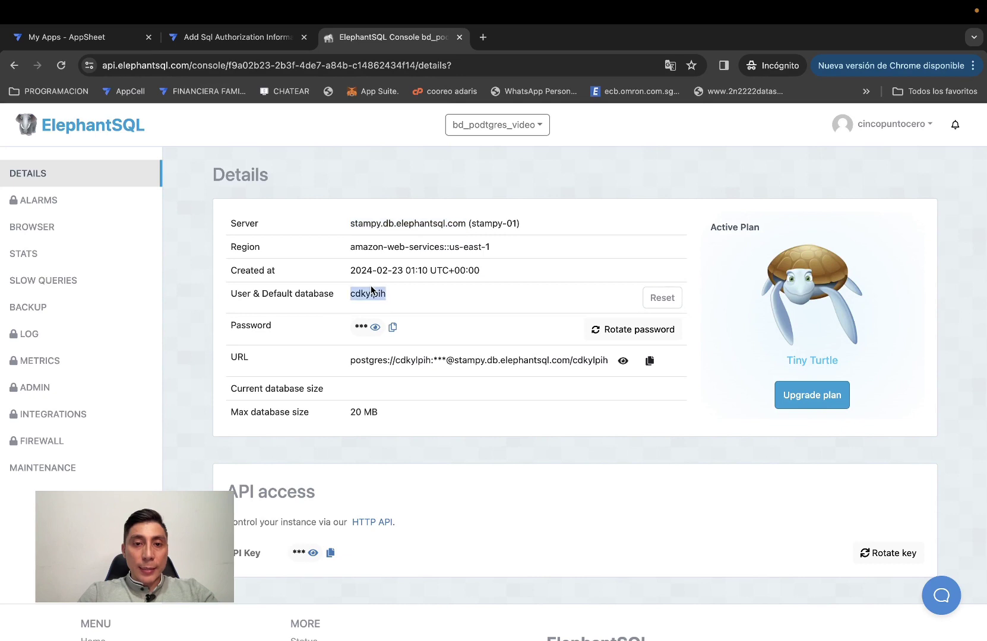
click(288, 39)
key(super+v)
Fill in the ElephantSQL username and password, then test the connection.
click(426, 389)
key(super+v)
scroll(366, 401, down, 2)
click(383, 37)
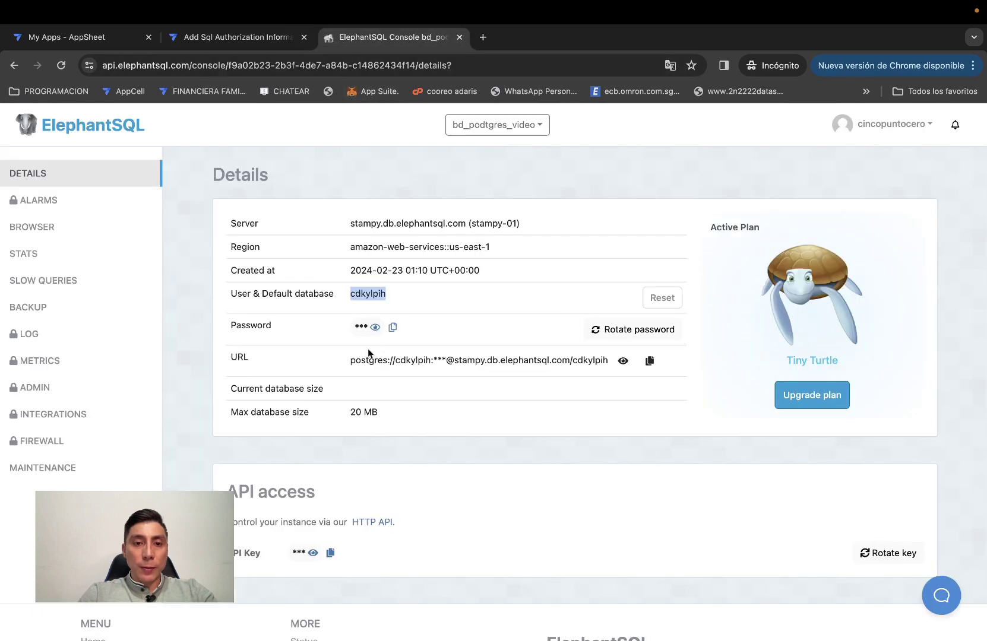
click(393, 327)
click(279, 36)
click(438, 409)
key(super+v)
click(425, 487)
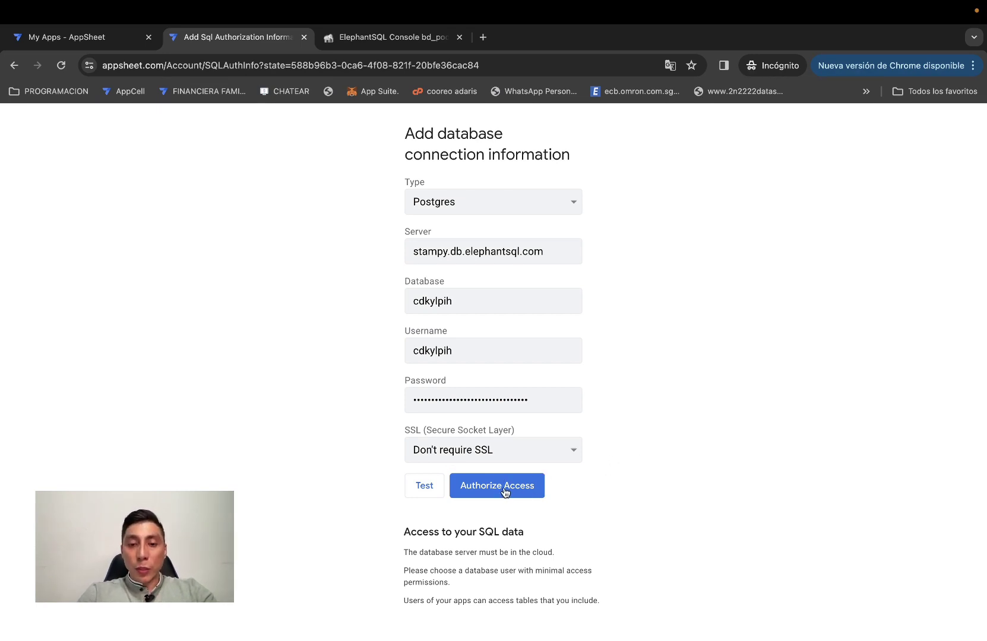
Require SSL, retest the Postgres connection and authorize access to save it as database-3.
click(520, 450)
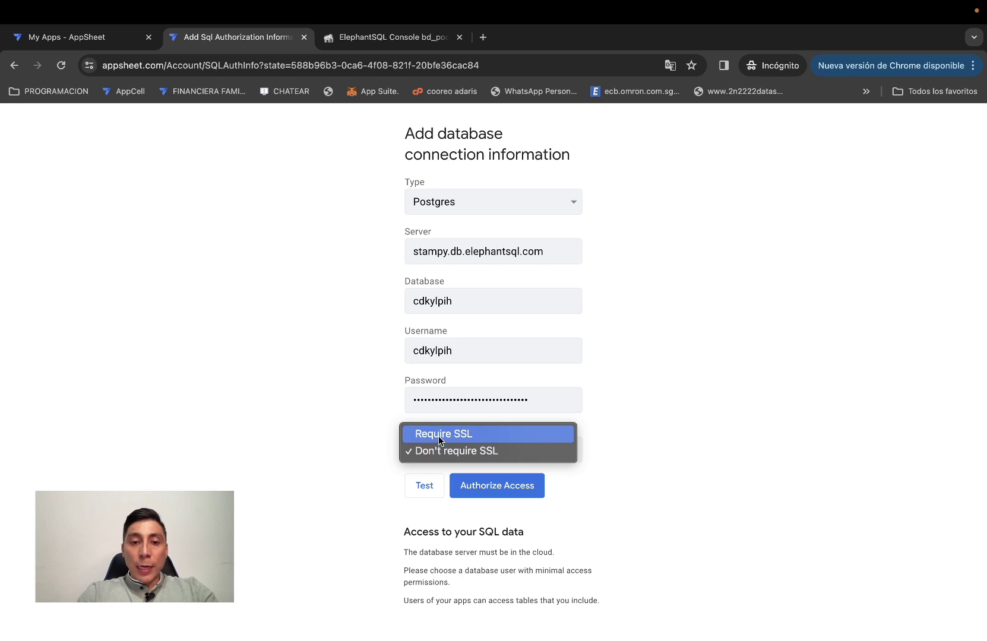
click(421, 438)
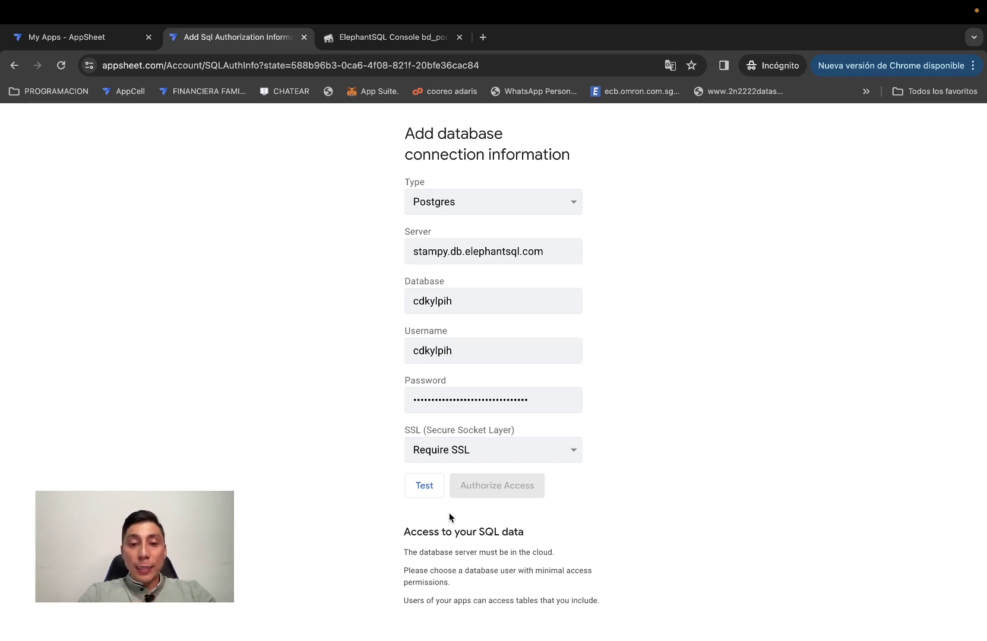
click(435, 495)
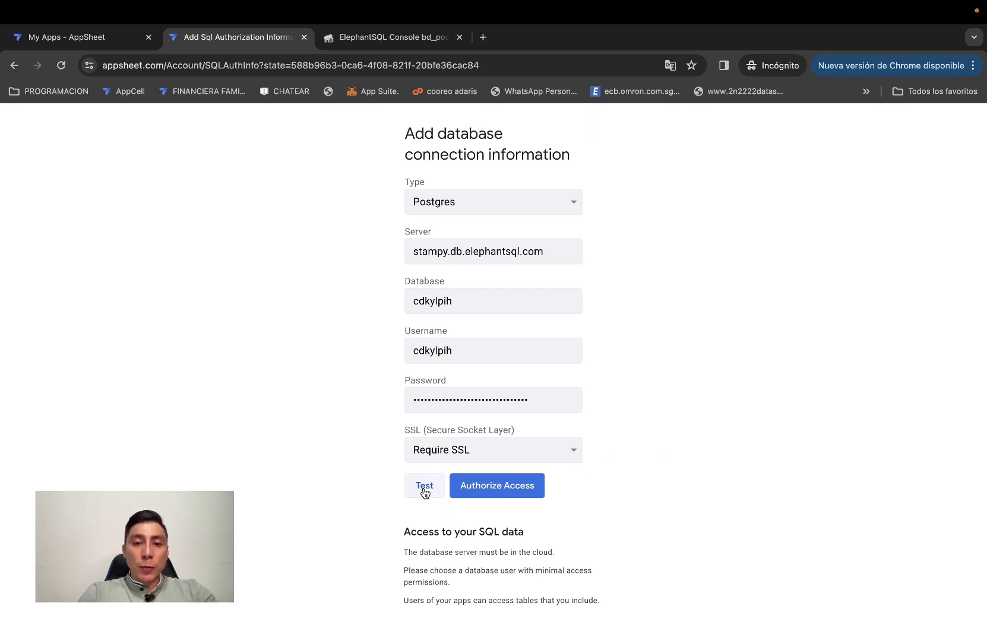
click(530, 493)
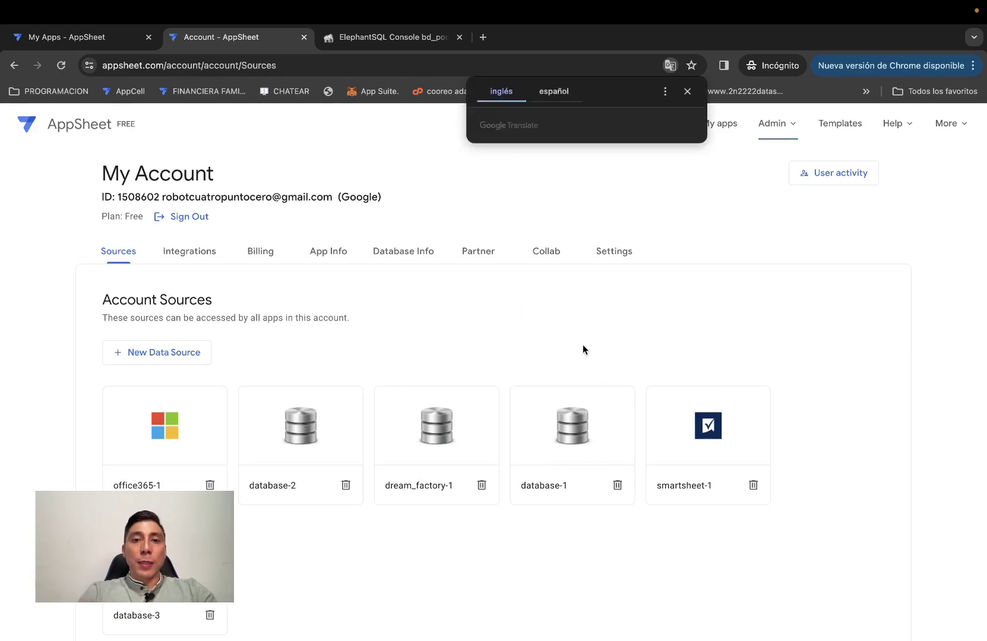
Dismiss the Translate prompt and scroll through the six account sources.
click(444, 155)
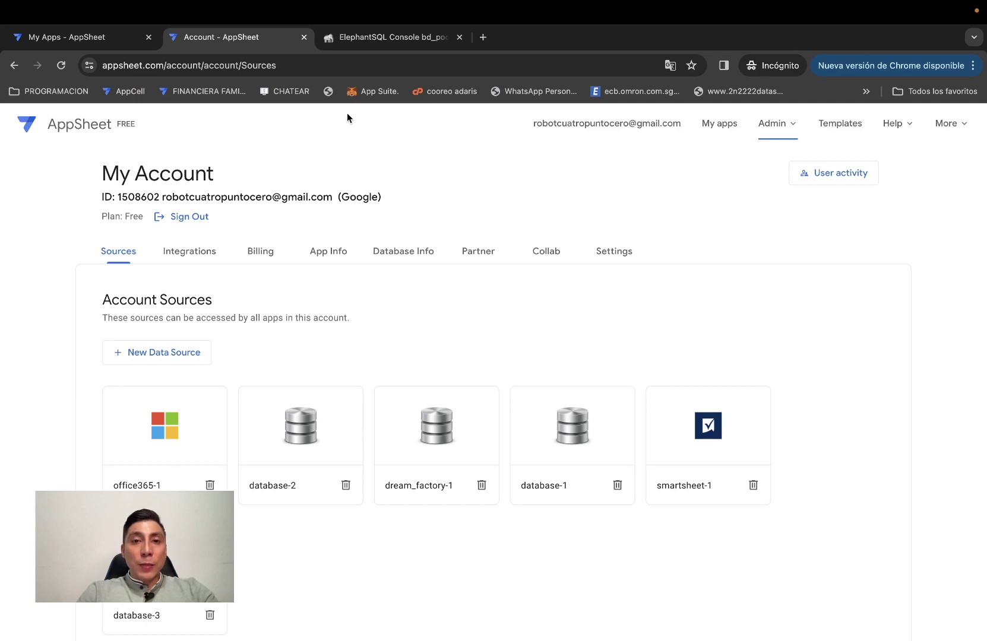
scroll(562, 320, down, 2)
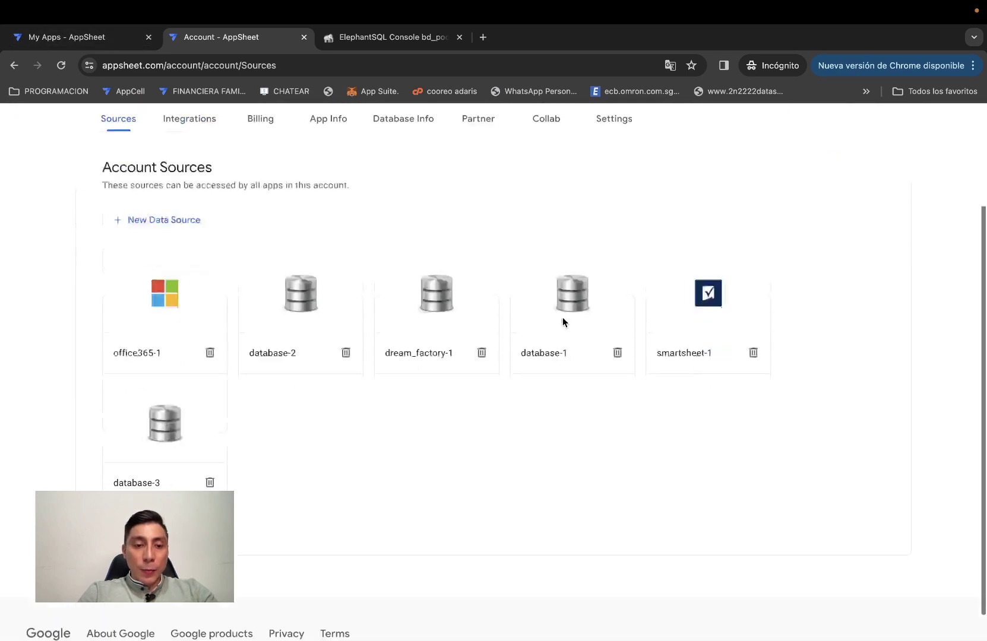
scroll(563, 317, down, 2)
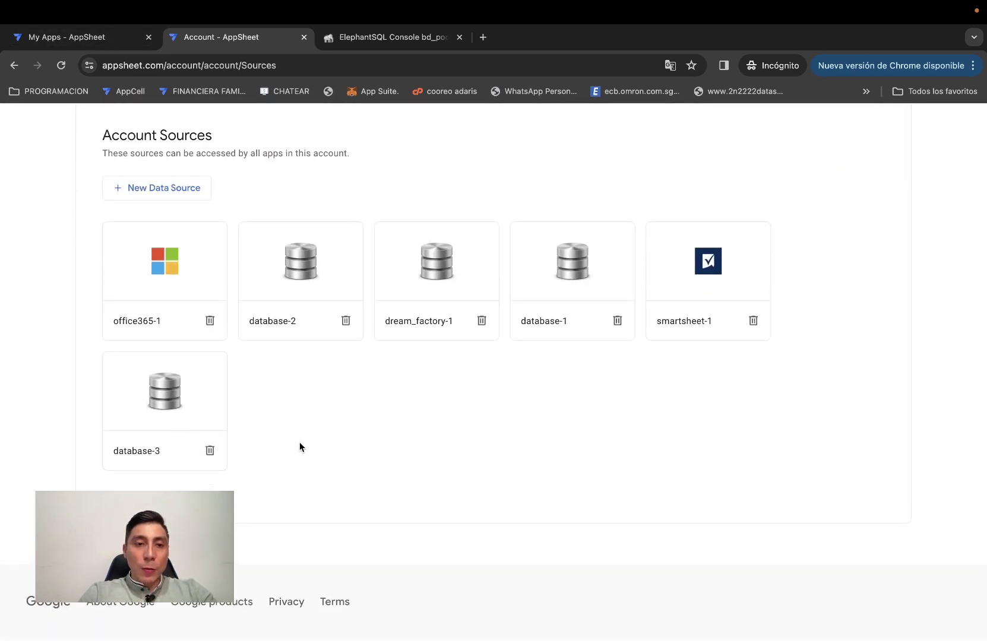
scroll(299, 441, up, 5)
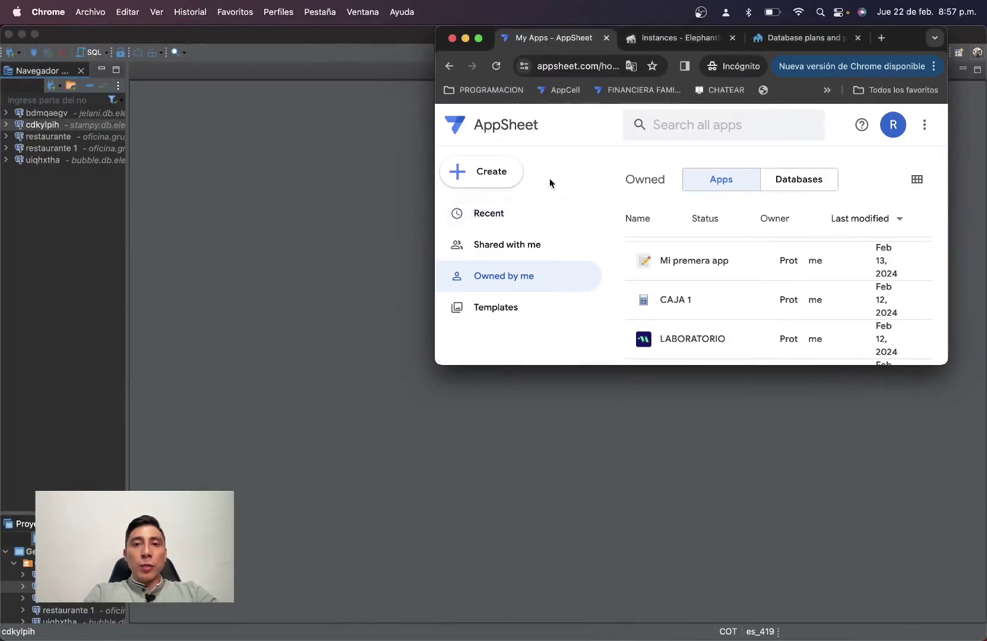
Start a new app from existing data named POSTGRESS.
click(482, 173)
mouse_move(533, 224)
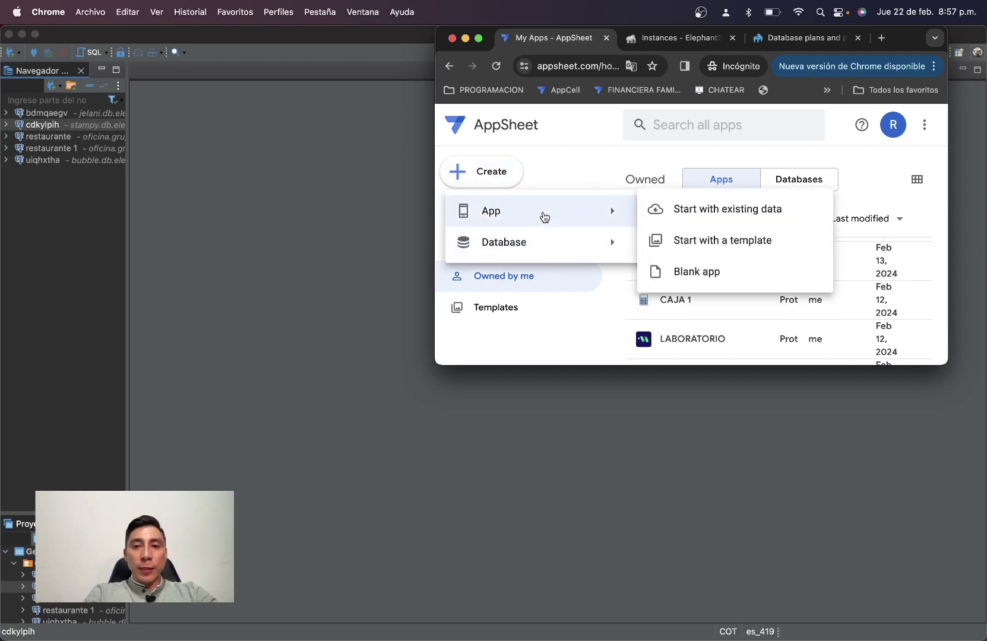
click(715, 209)
drag(591, 199, 488, 183)
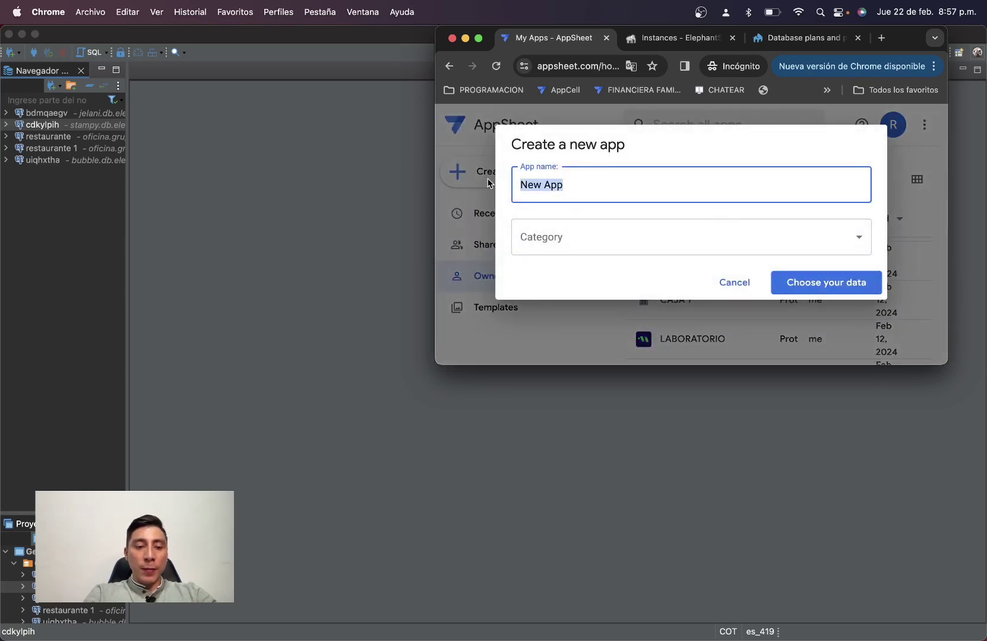
text(POSTGRESS)
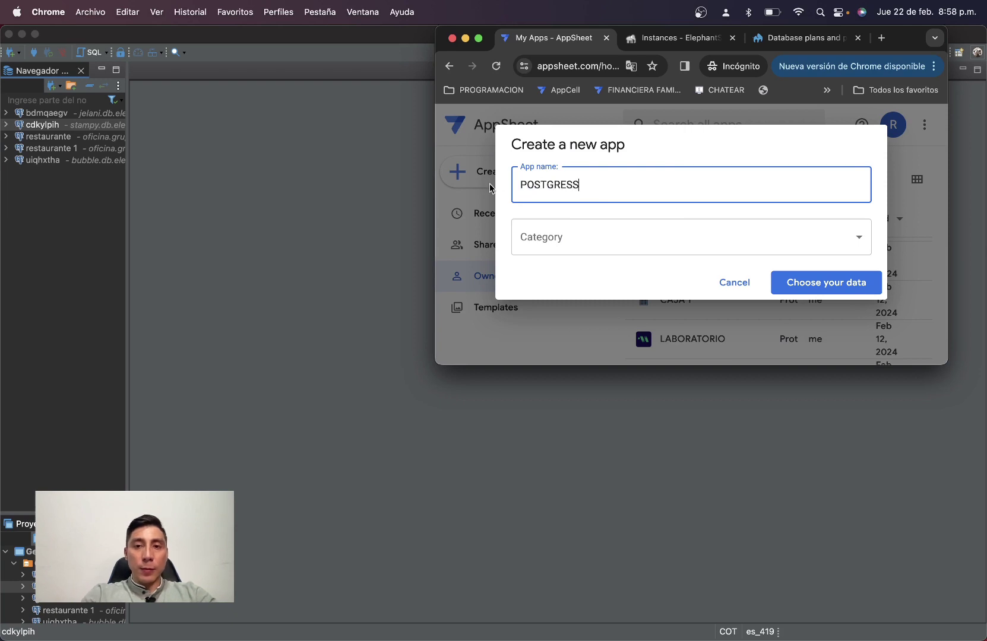
Build the app from the clientes table in database-2's public schema.
click(829, 285)
scroll(595, 288, down, 3)
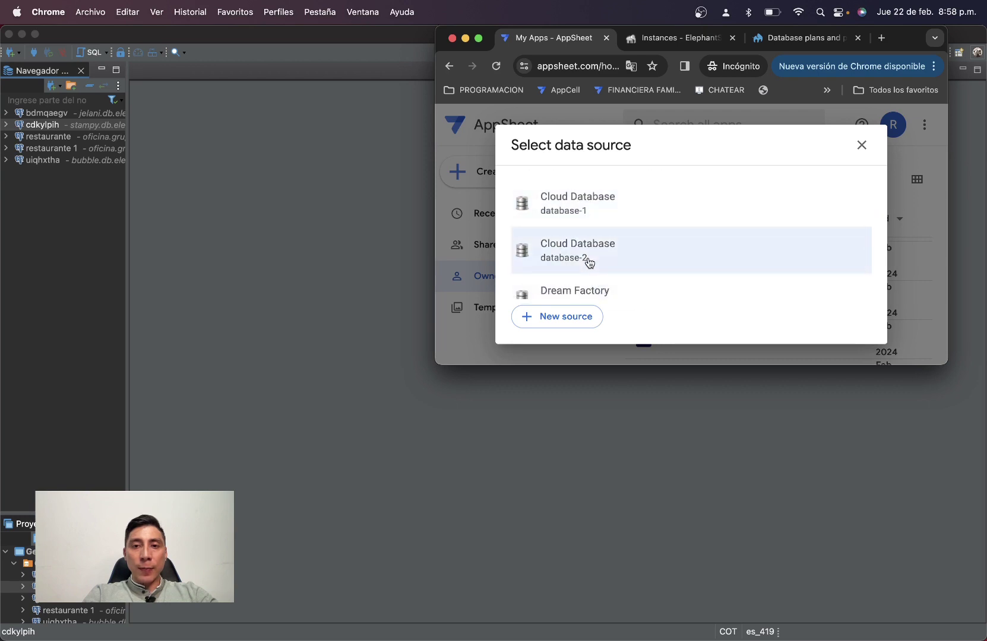
click(589, 262)
click(509, 185)
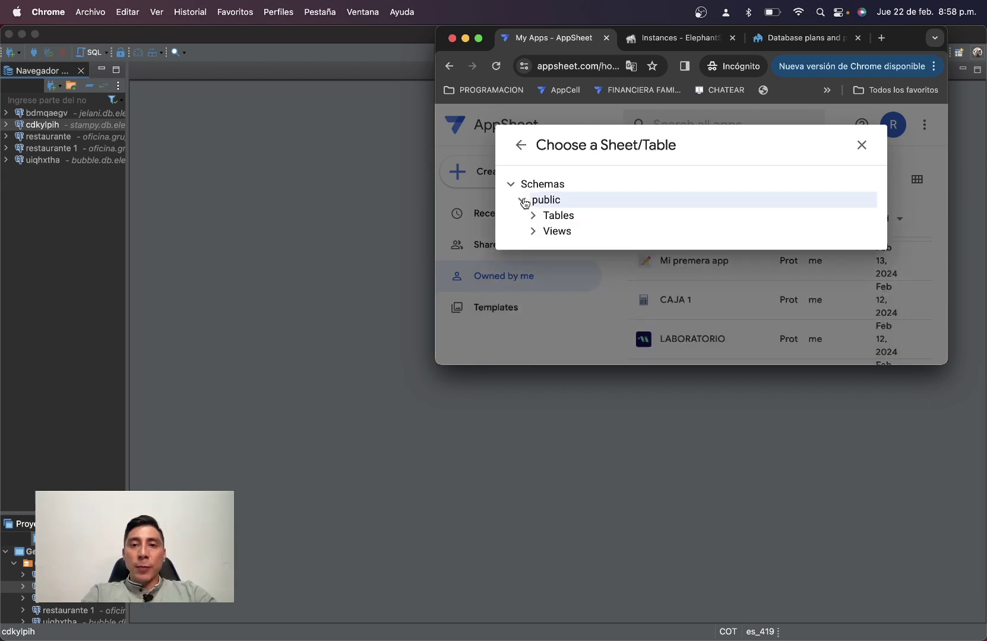
click(538, 221)
click(554, 231)
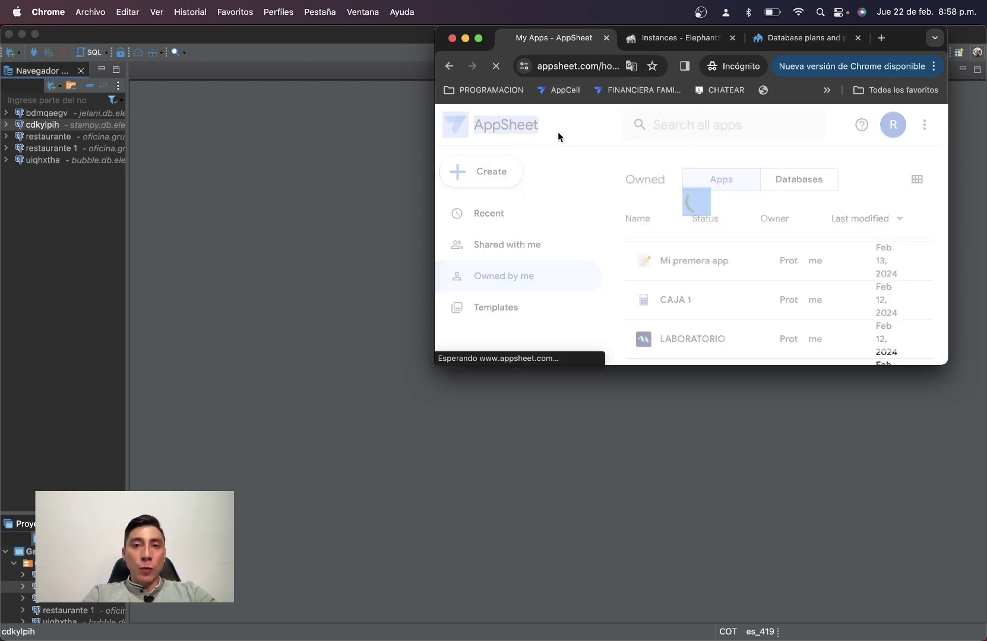
key(ctrl+super+f)
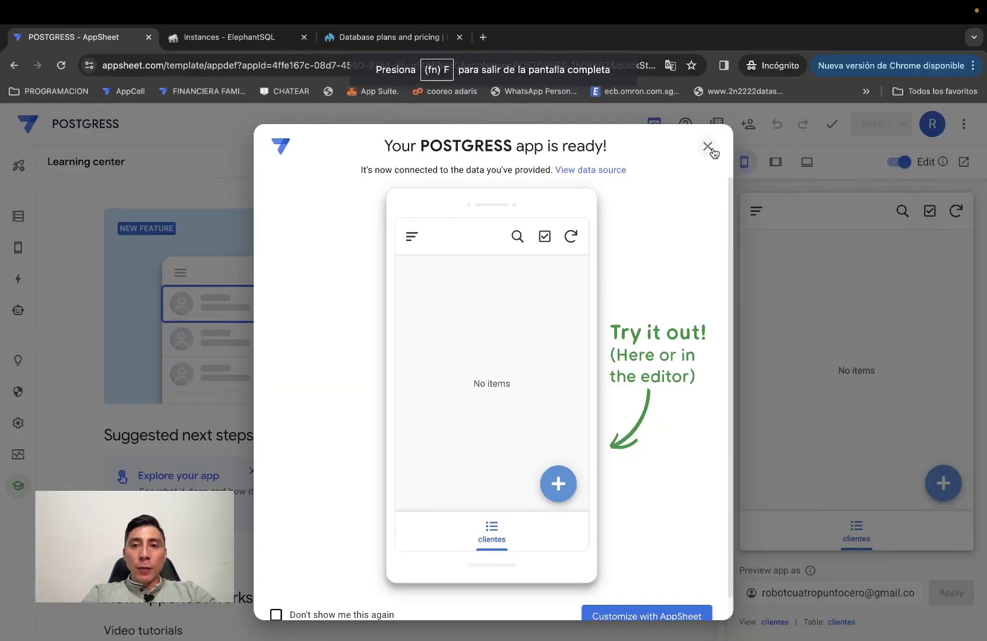
Close the app-ready message and show the clientes columns in Data.
click(711, 150)
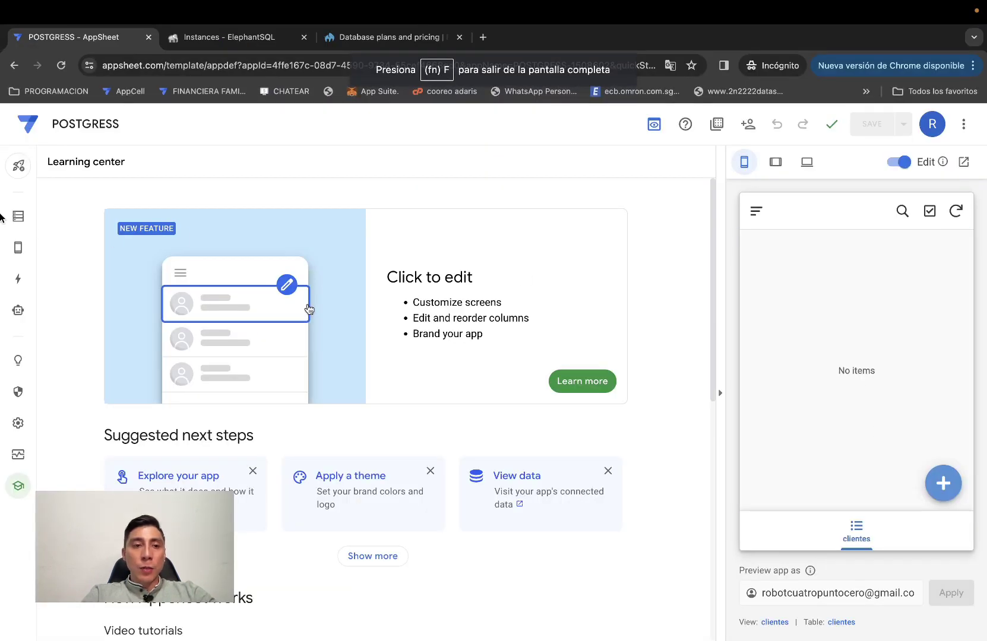
click(18, 217)
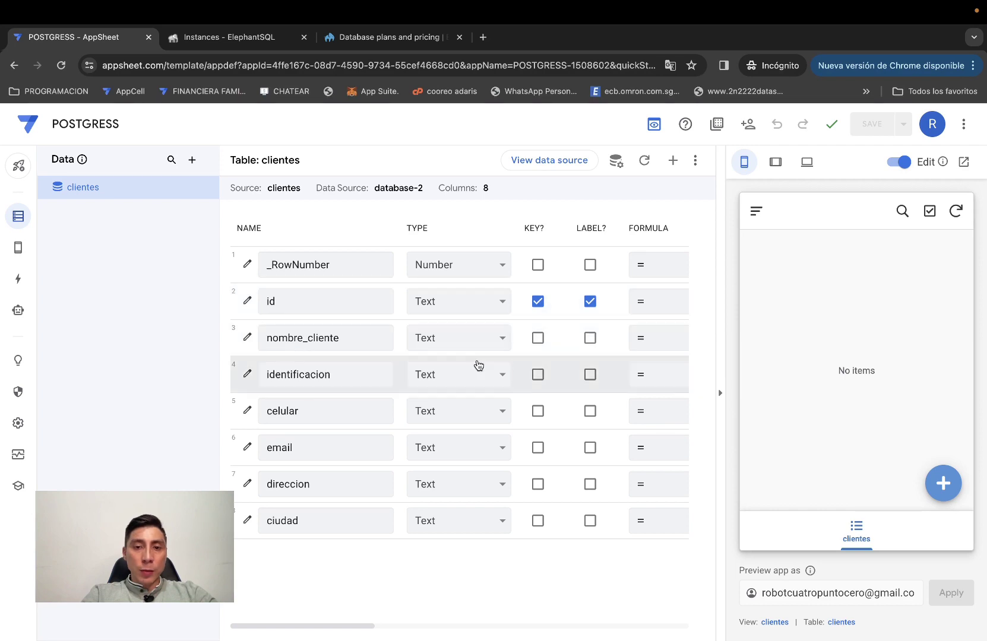
Set celular's type to Phone and email's type to Email.
click(447, 411)
key(p)
key(h)
key(Return)
click(457, 449)
key(e)
key(Return)
Set direccion's type to Address, keep ciudad as Text, and save the app.
click(451, 486)
key(a)
key(p)
key(Return)
click(451, 487)
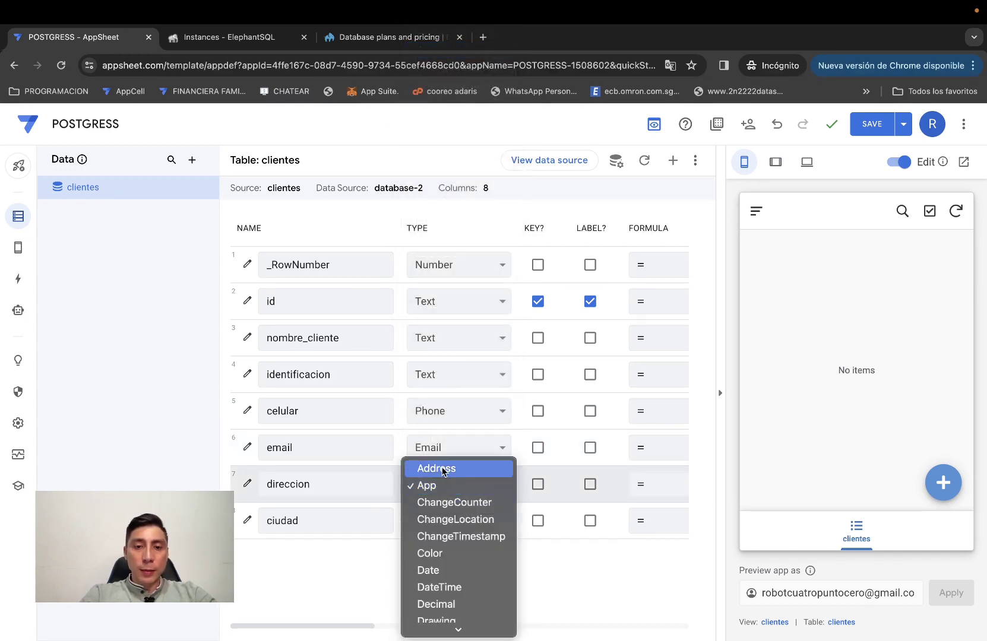
click(443, 470)
click(431, 518)
click(568, 530)
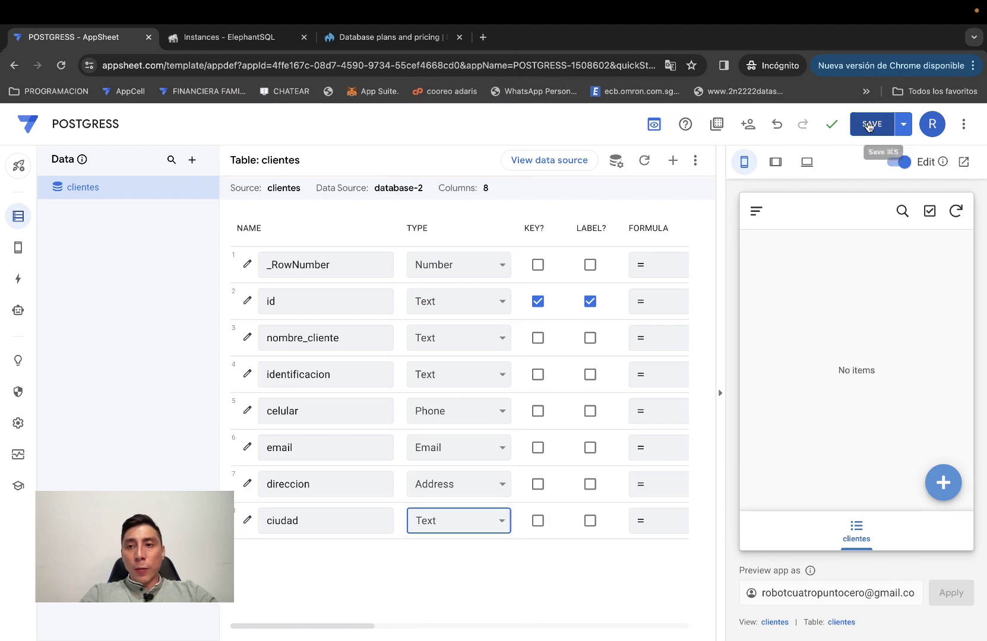
click(868, 125)
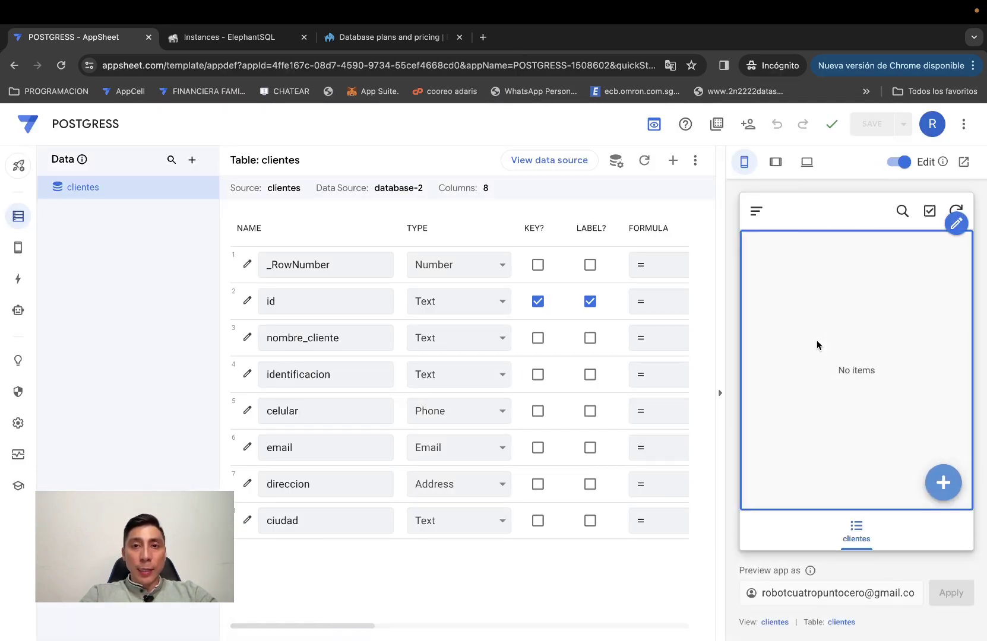
In a new record form, uncheck Show? on the id column to hide it.
click(940, 474)
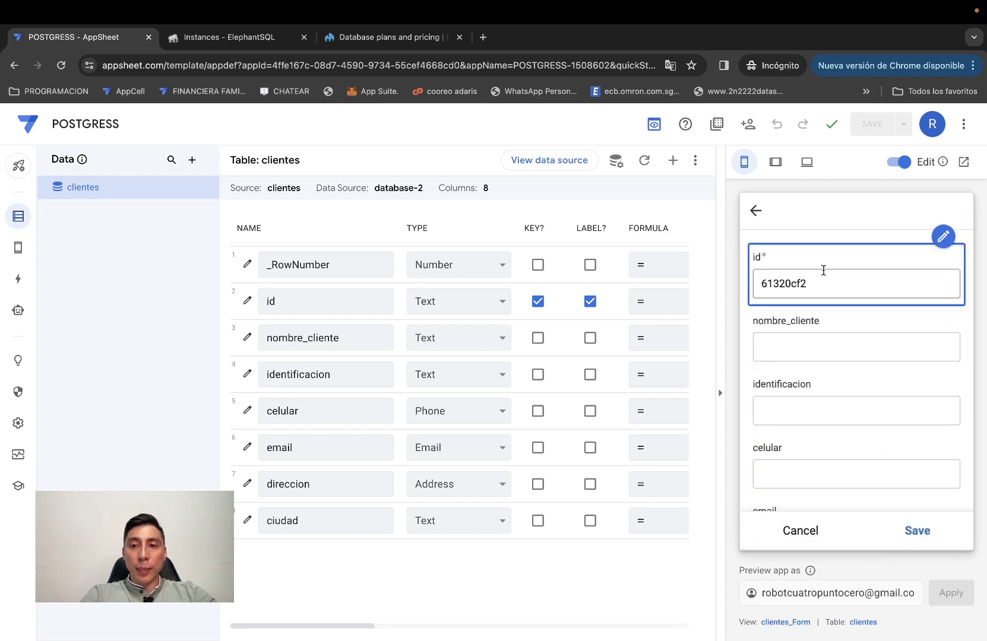
click(947, 242)
click(897, 265)
click(349, 270)
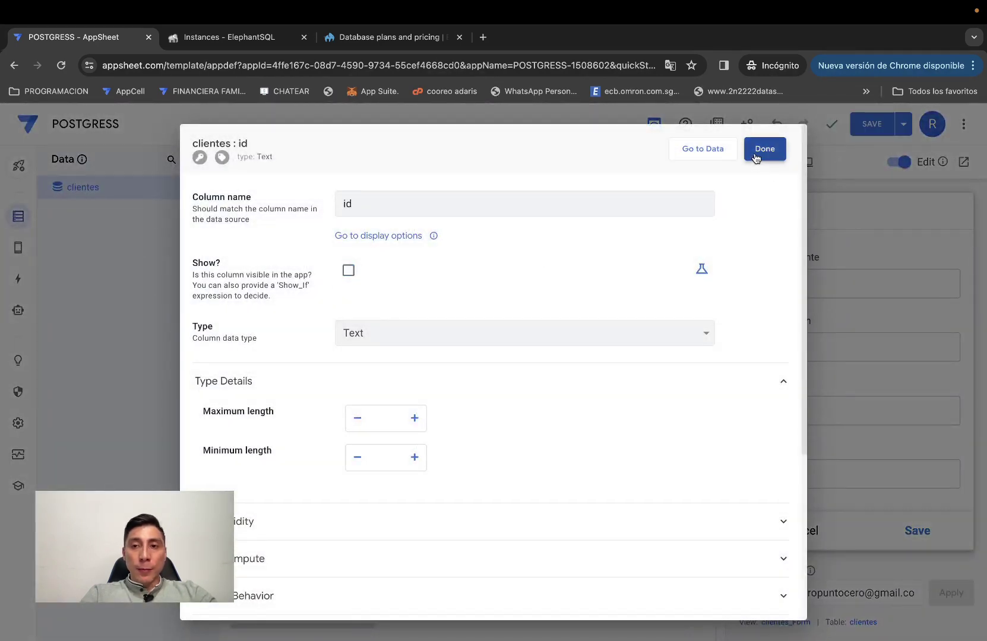
click(755, 158)
Enter a test client's name, identification number and phone number in the form.
click(747, 290)
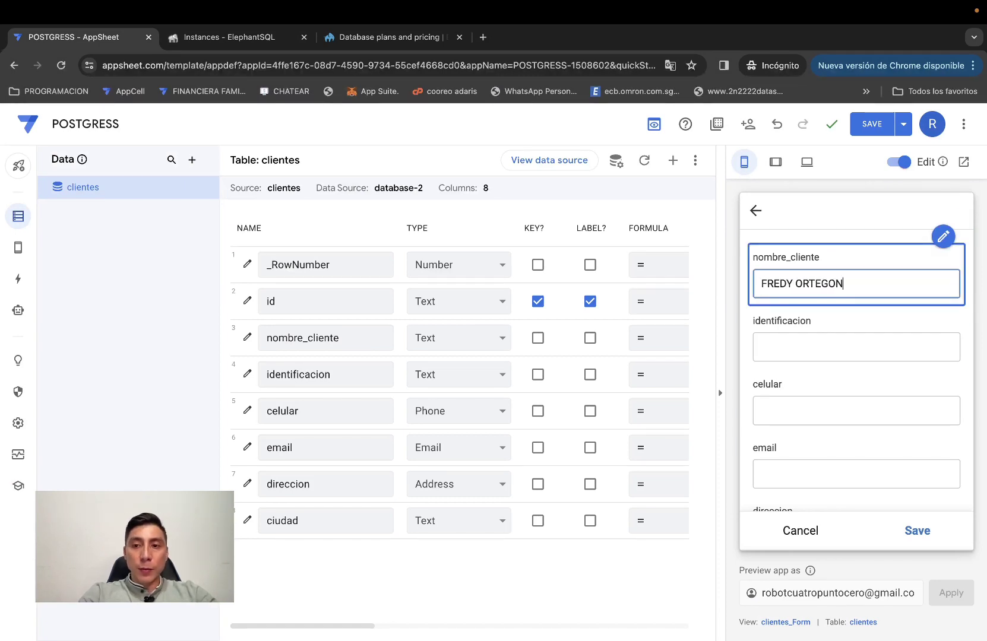
click(817, 336)
text(12121)
click(819, 409)
scroll(820, 409, down, 1)
text(31231212)
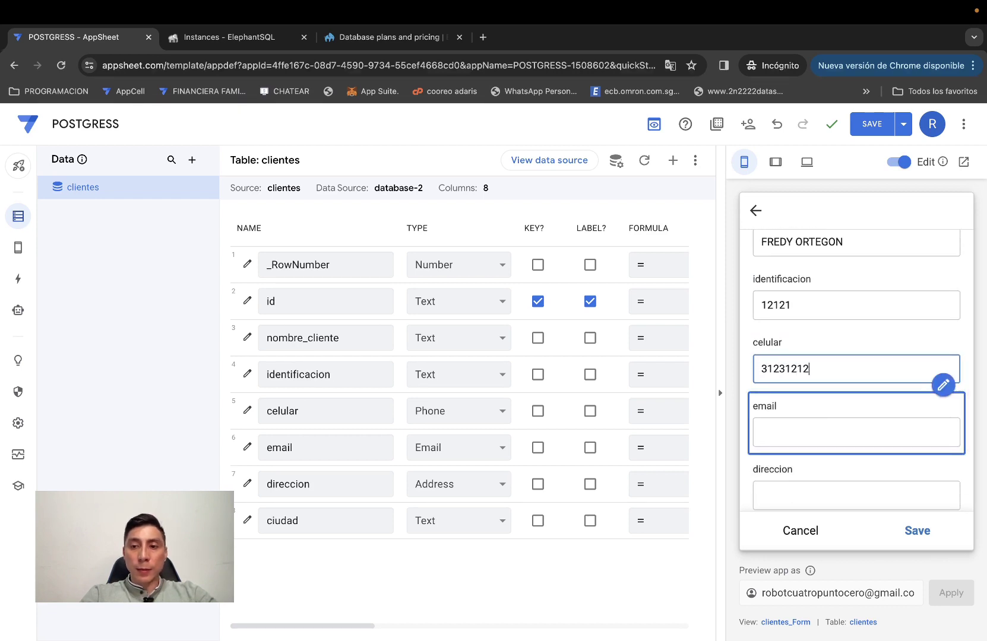
scroll(836, 465, down, 1)
scroll(835, 465, down, 2)
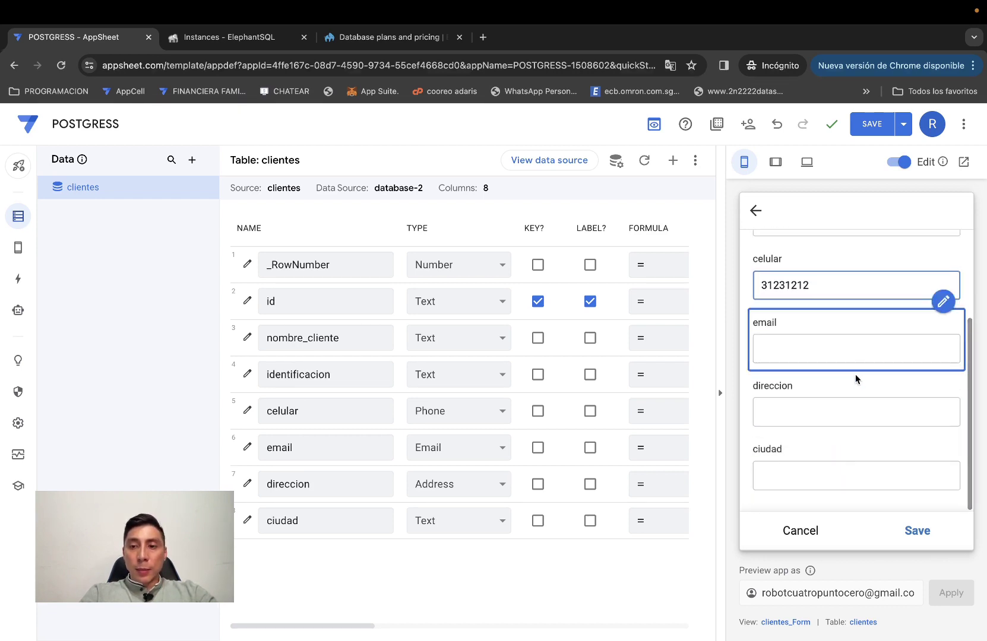
Leave email empty, save the client record, and preview the app at tablet size.
click(825, 344)
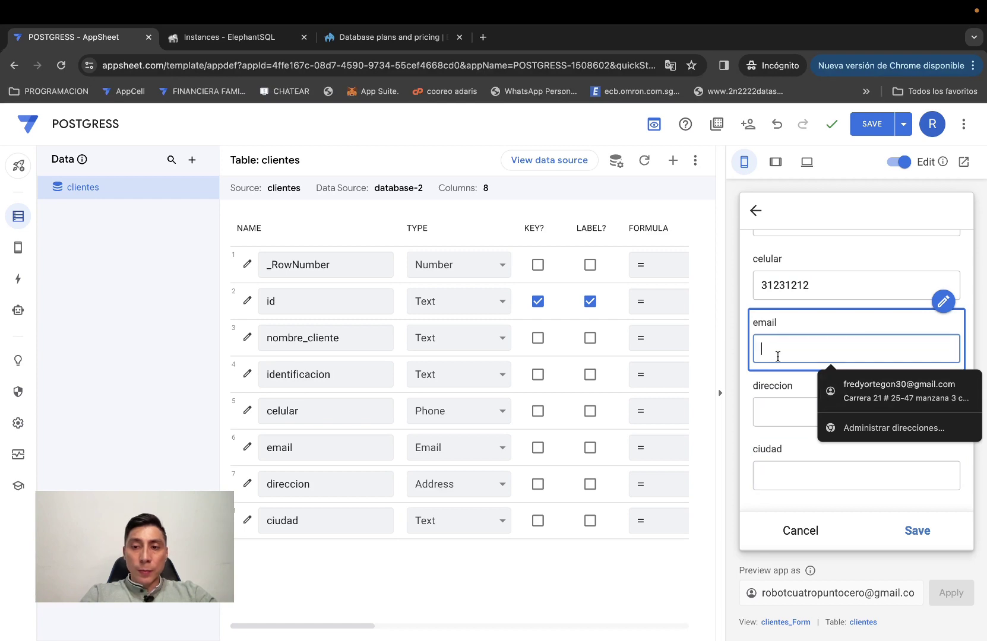
key(Escape)
click(782, 389)
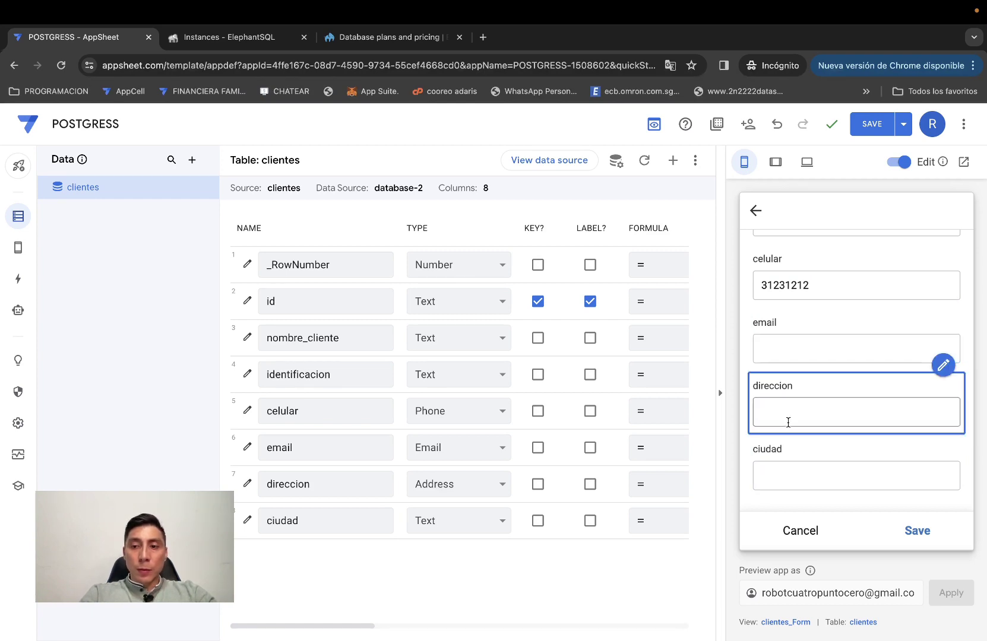
click(914, 532)
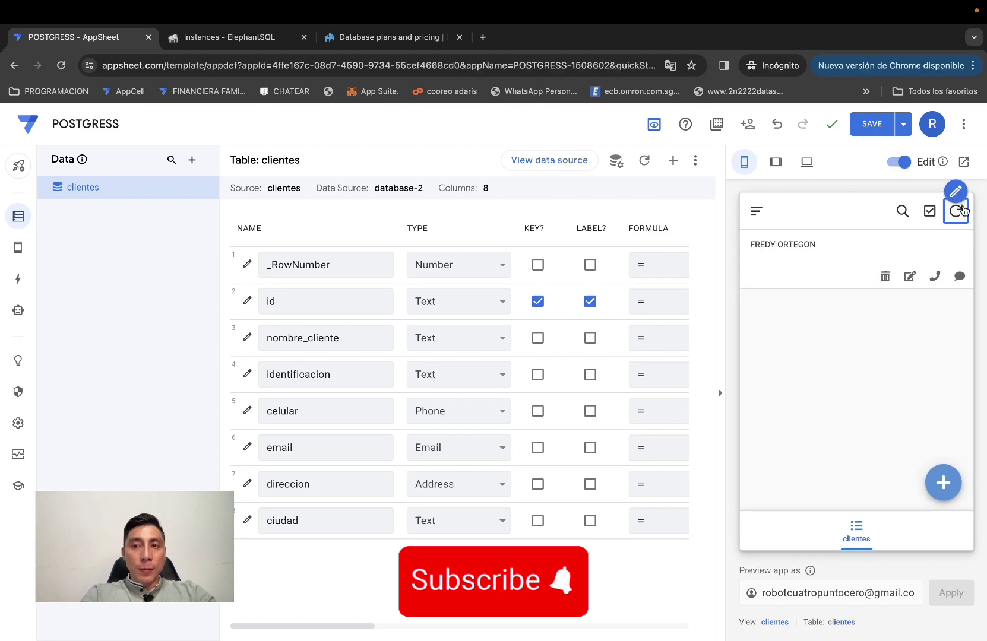
click(775, 163)
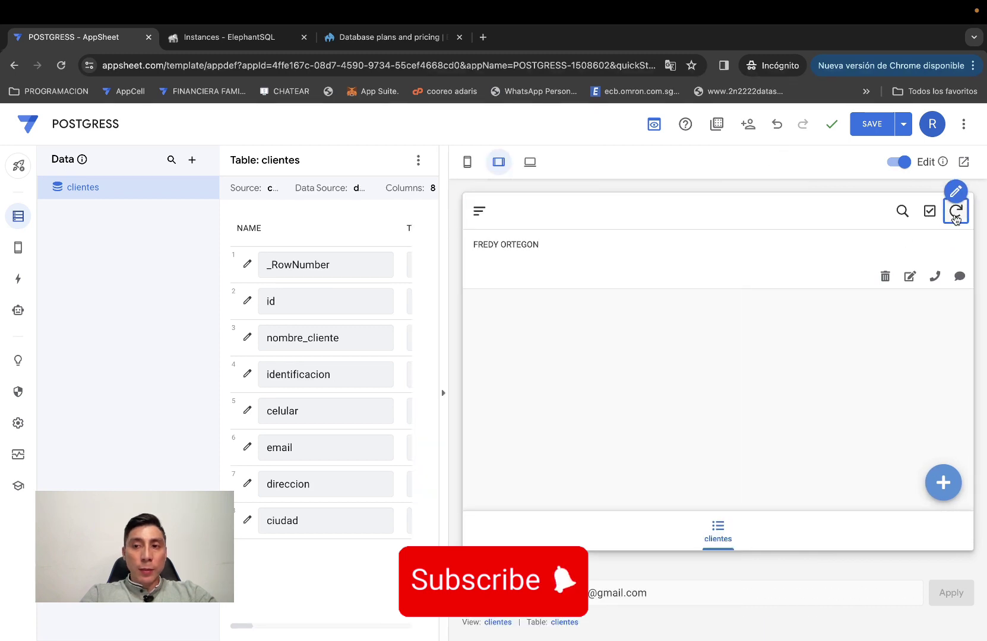